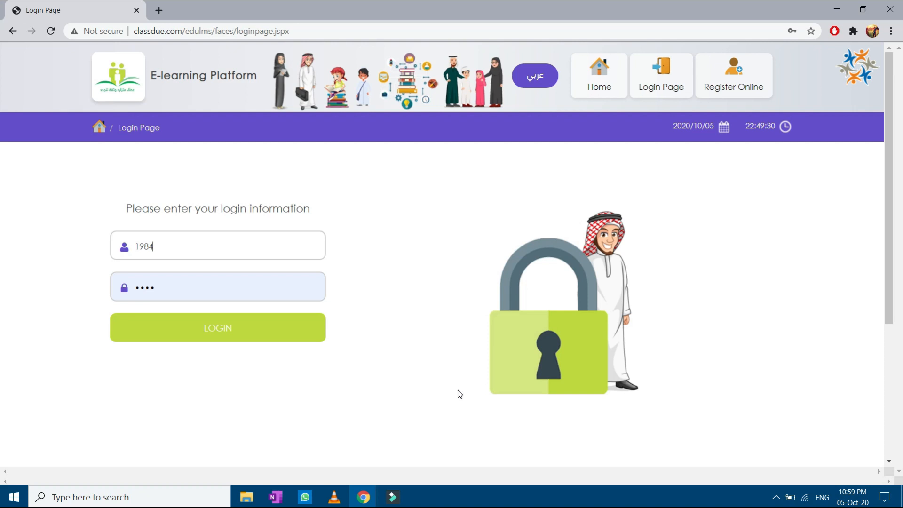
Step: Log in with the teacher account and open the Create Test page
left_click(256, 322)
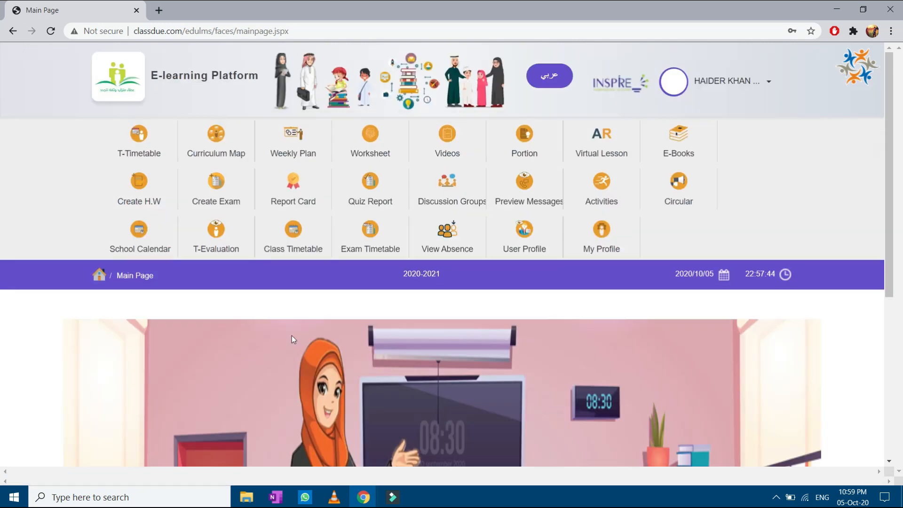
left_click(235, 188)
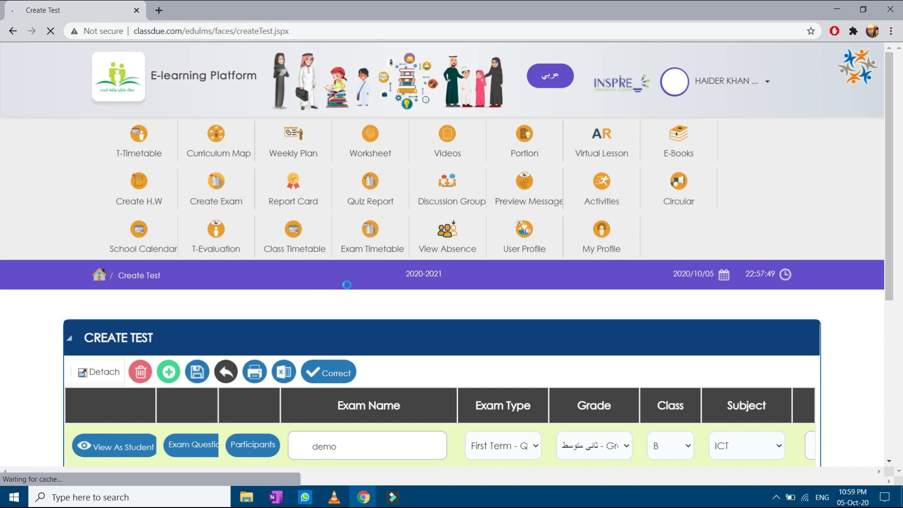
Step: Add a blank exam row to the Create Test table and detach the table to full width
scroll(466, 303, "down", 4)
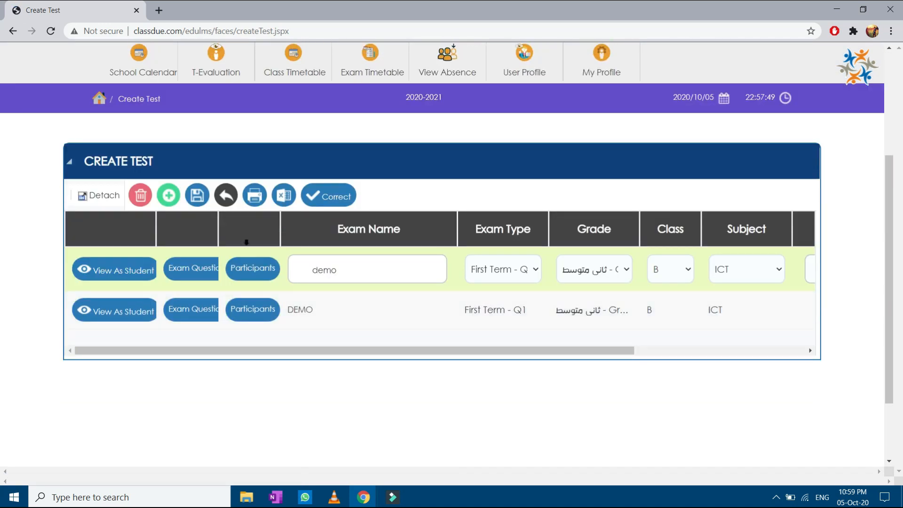
left_click(173, 200)
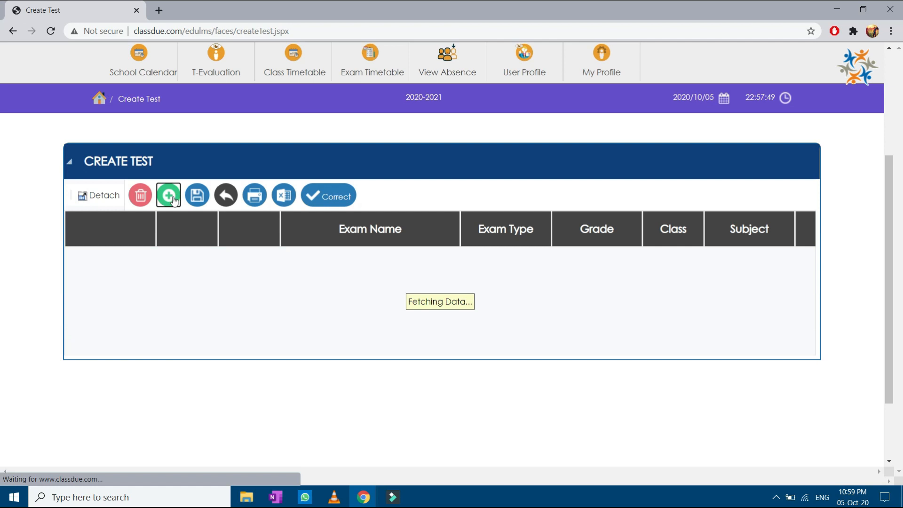
left_click(89, 202)
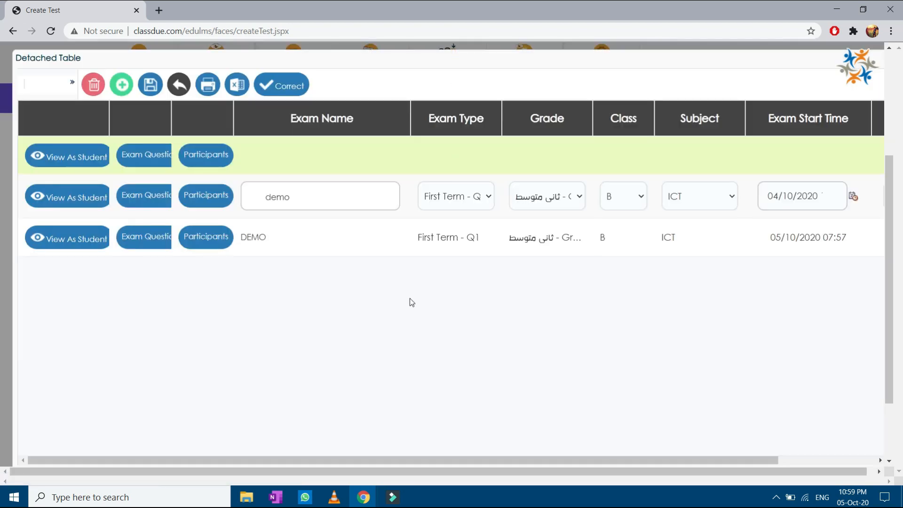
Step: Name the new exam 'Quiz 1' with type First Term - Q1, Grade8, class A, subject ICT
left_click(346, 159)
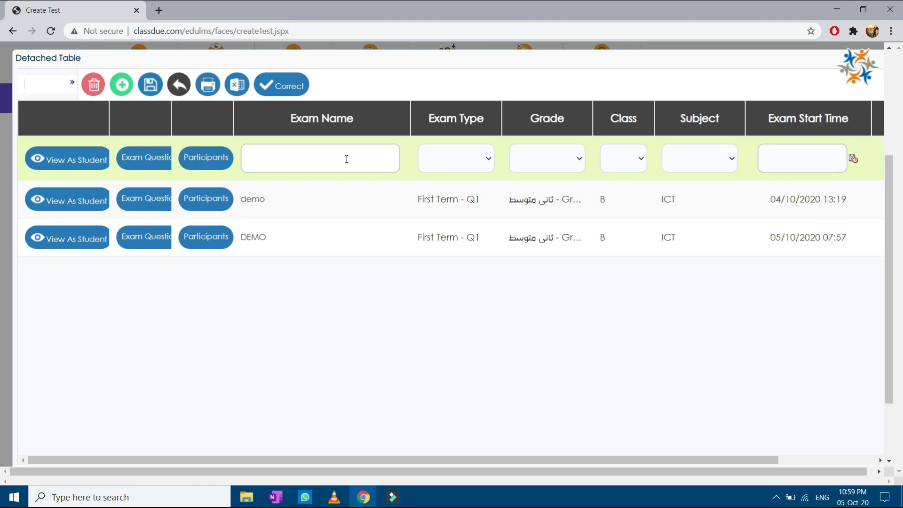
type("Quiz 1")
left_click(481, 163)
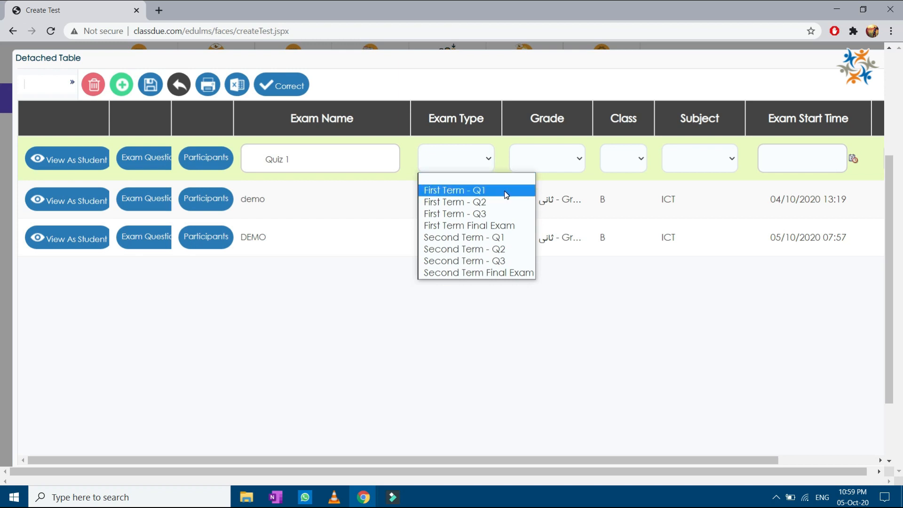
left_click(470, 190)
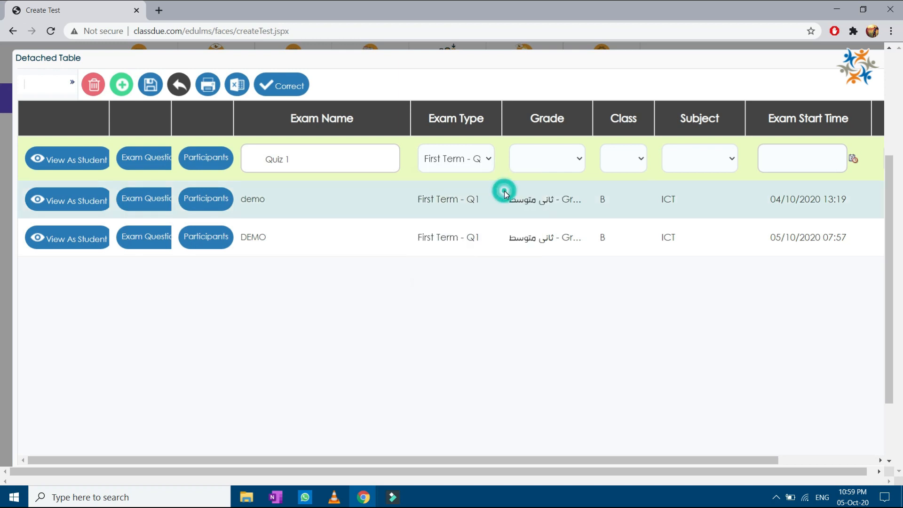
left_click(564, 162)
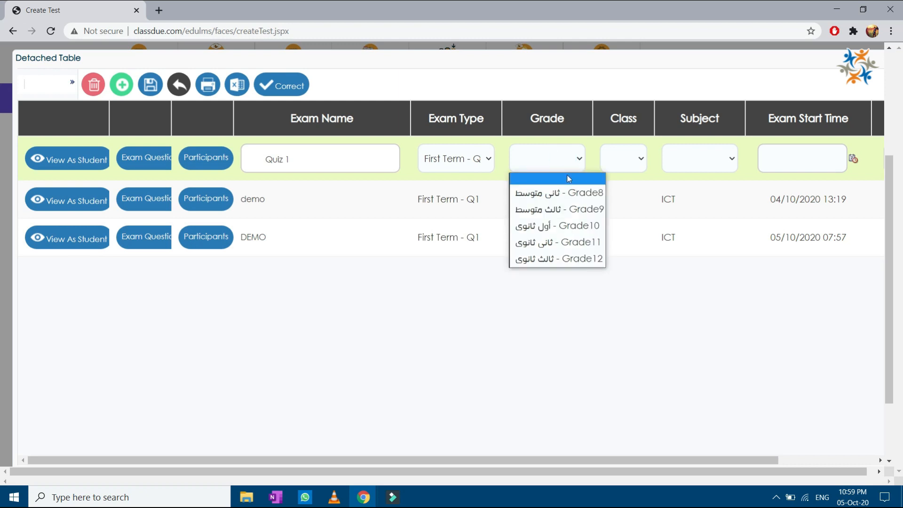
left_click(569, 197)
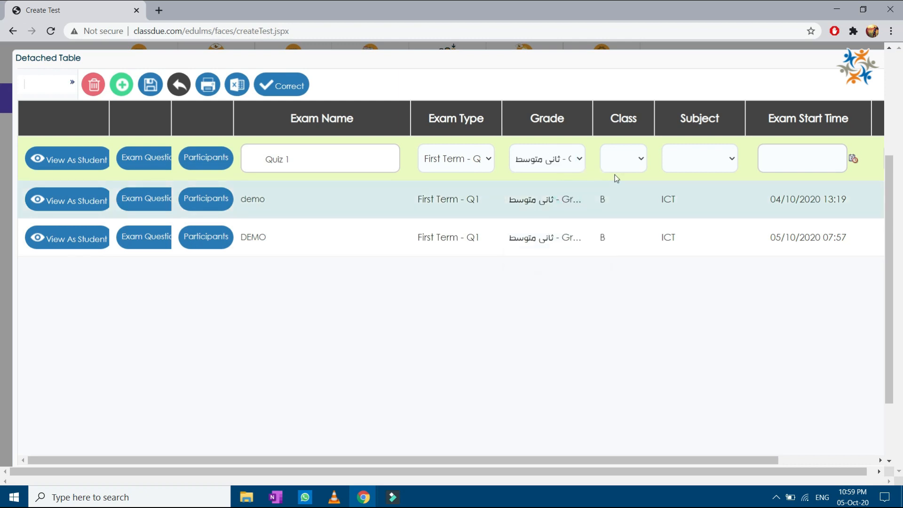
left_click(635, 160)
left_click(633, 192)
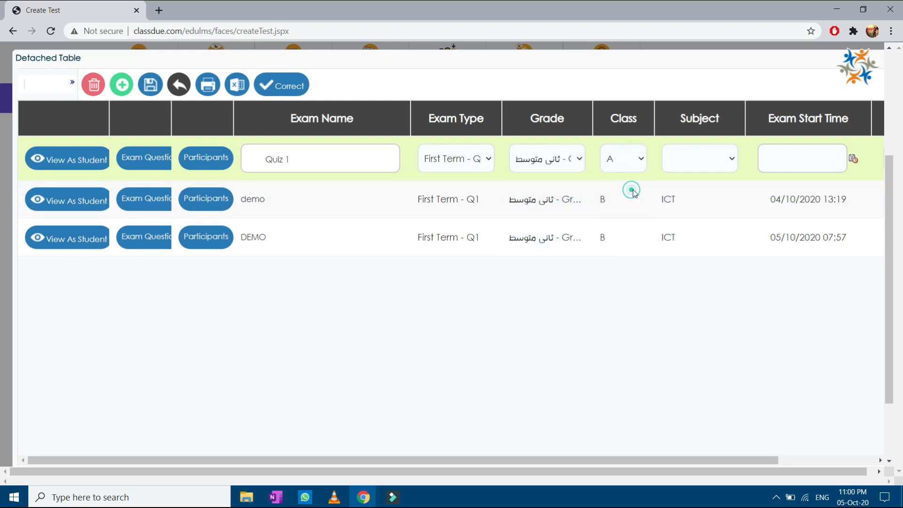
left_click(727, 160)
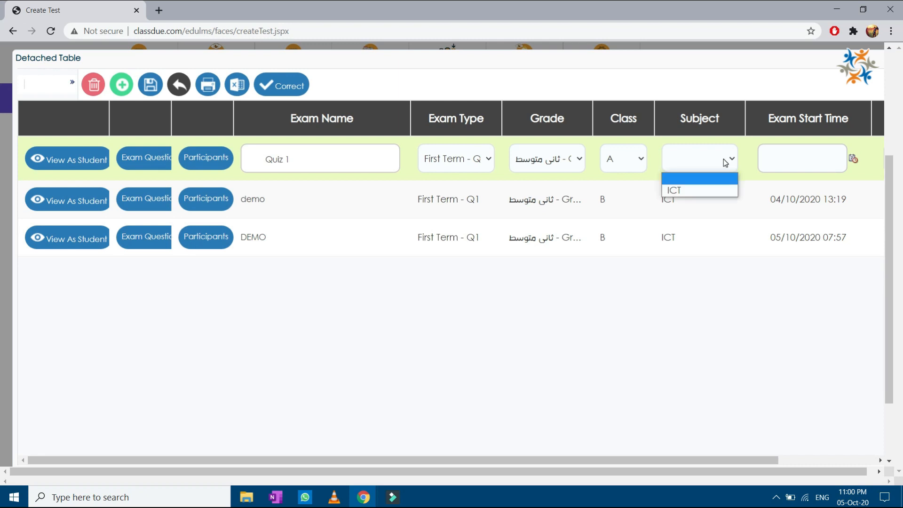
left_click(715, 190)
scroll(761, 463, "right", 3)
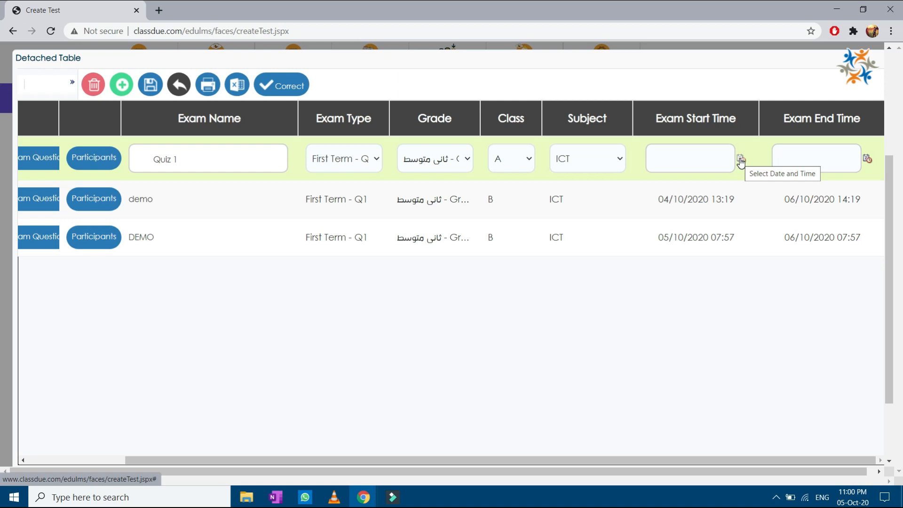
Step: Set Quiz 1 to start 05/10/2020 22:58 and end 6 October at 22:58
left_click(741, 160)
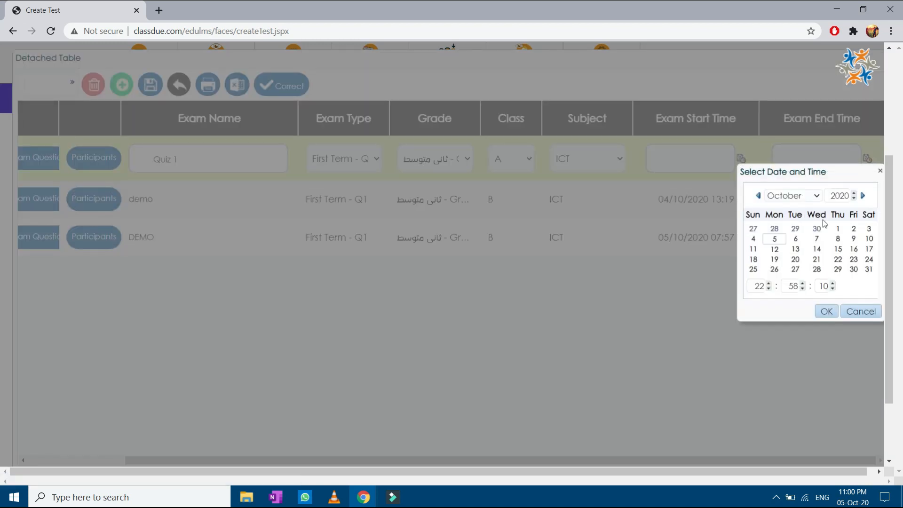
left_click(774, 238)
left_click(826, 311)
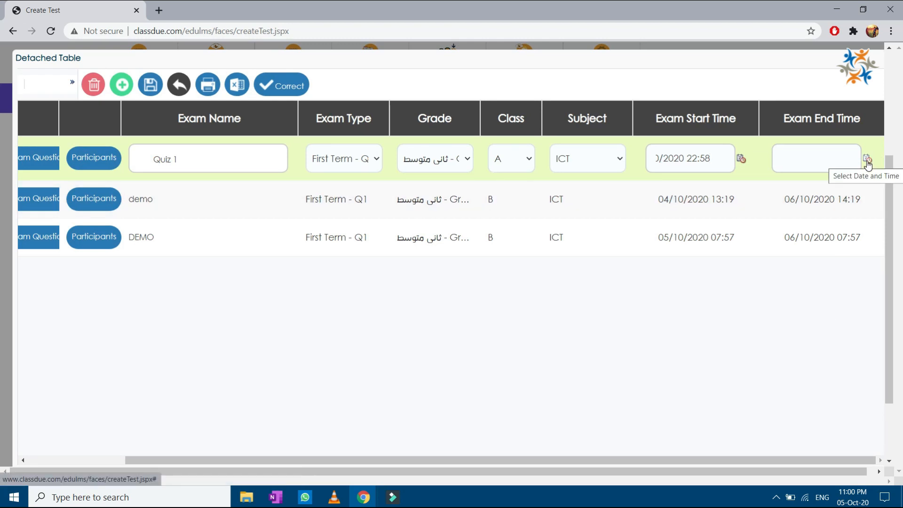
left_click(867, 161)
left_click(781, 239)
left_click(812, 312)
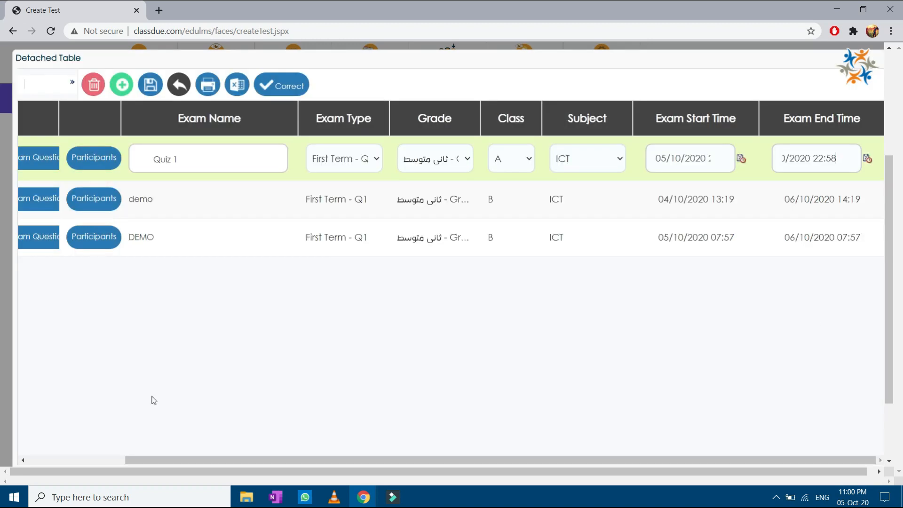
left_click(122, 460)
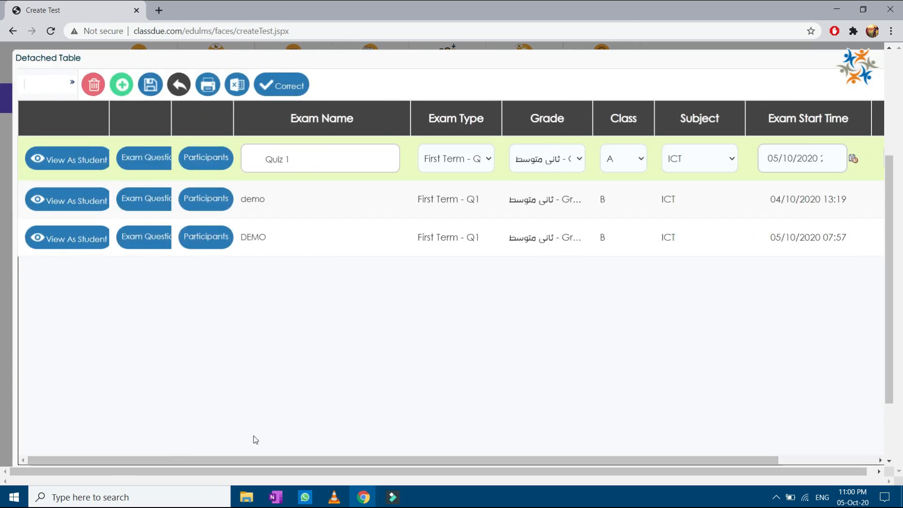
Step: Save Quiz 1, dismiss the confirmation, and bring up its Exam Questions list
left_click(149, 89)
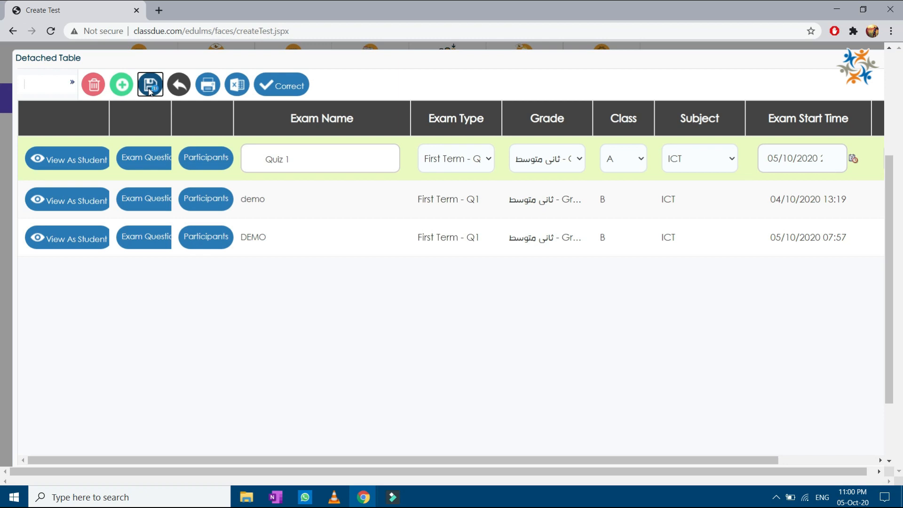
left_click(503, 173)
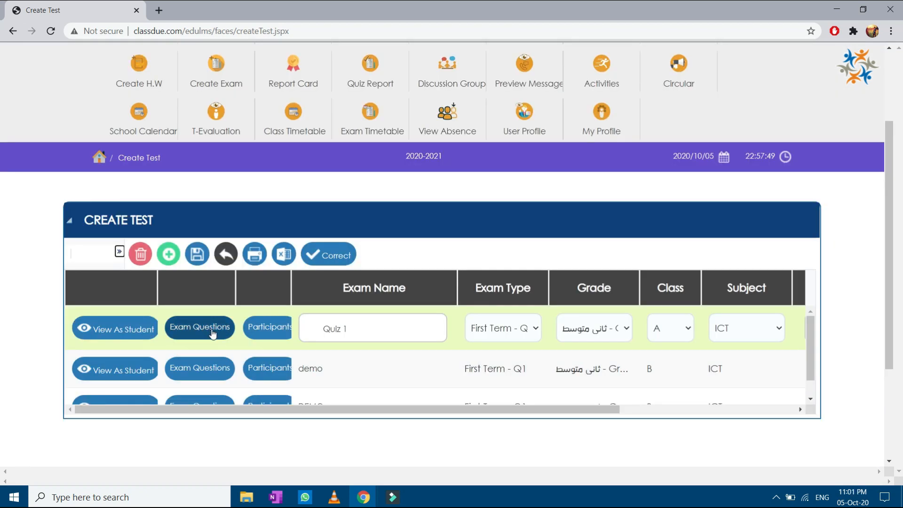
left_click(212, 330)
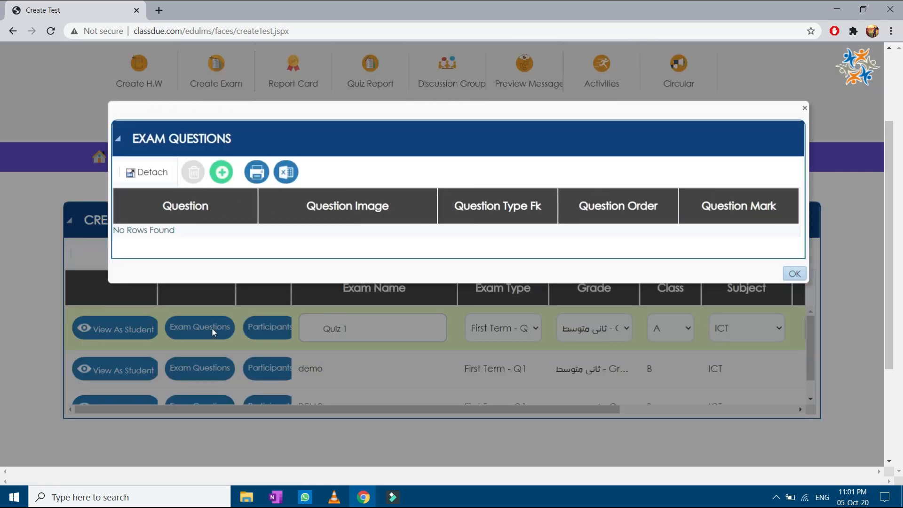
Step: Add question 1 by pasting 'RAM is an external hardware component.' as its text
left_click(221, 173)
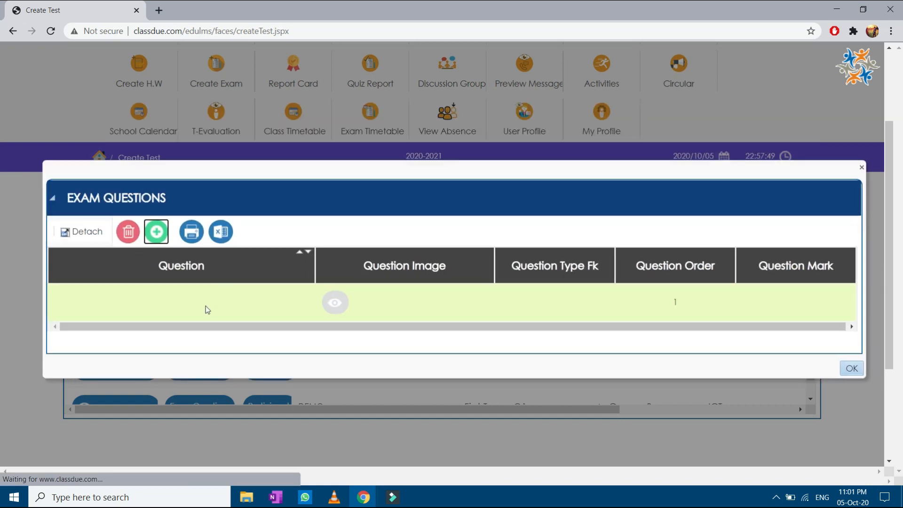
scroll(206, 303, "up", 1)
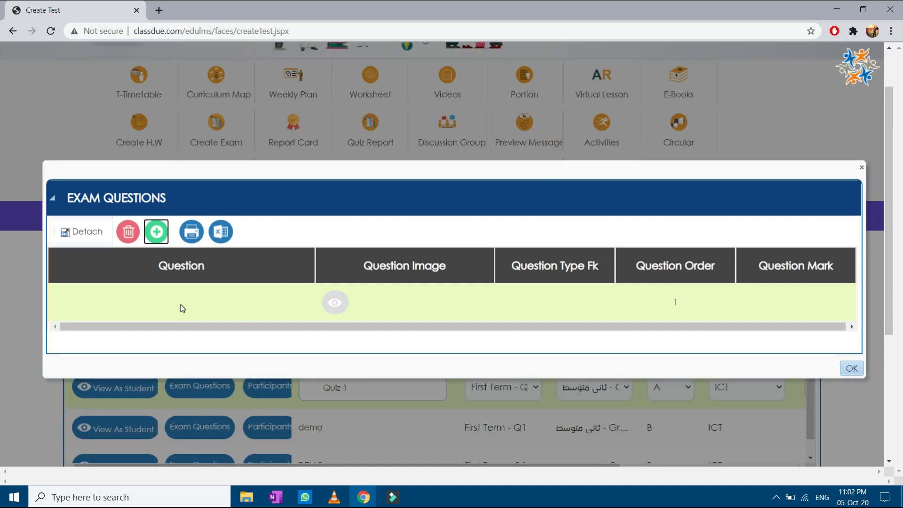
left_click(181, 307)
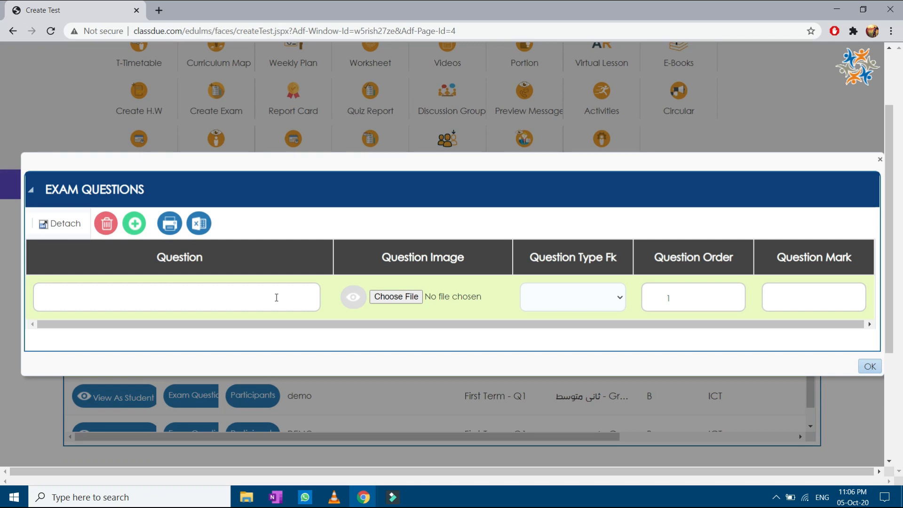
type("RAM is an external hardware component.")
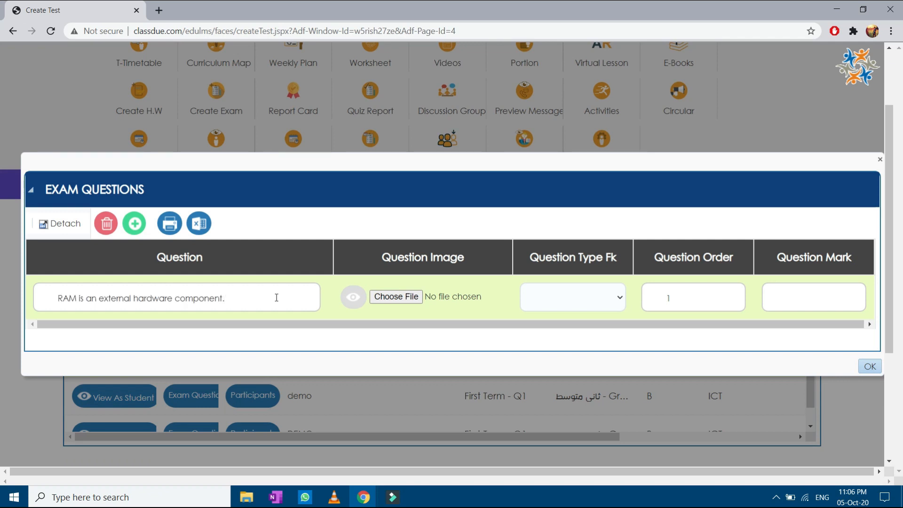
Step: Make the RAM question True False worth 1 mark, with False saved as correct
left_click(609, 300)
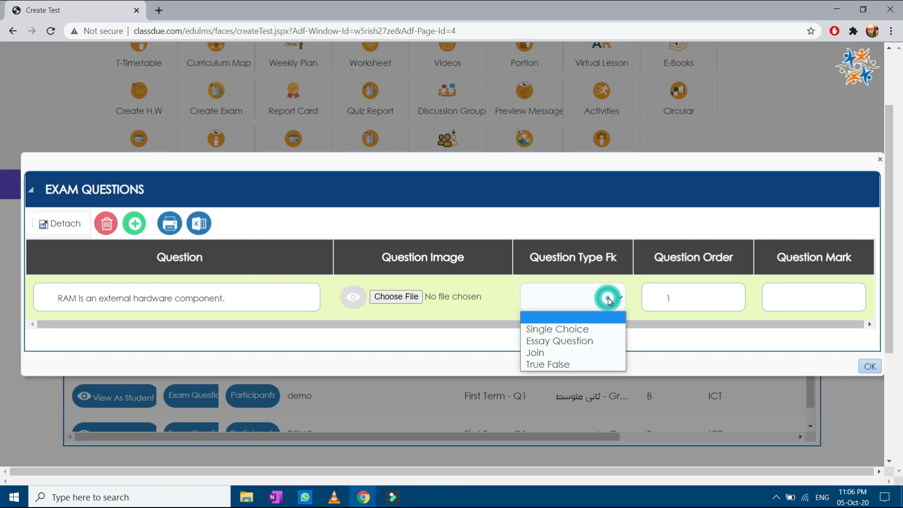
left_click(605, 365)
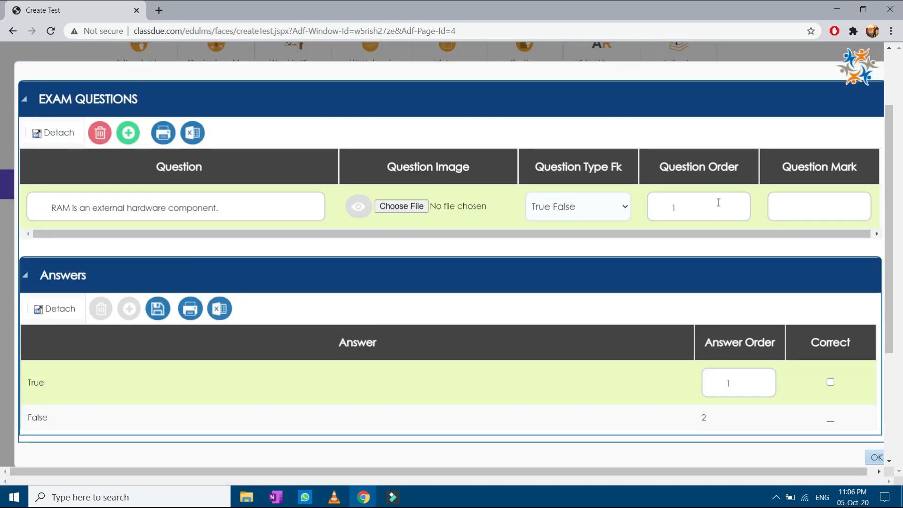
left_click(810, 207)
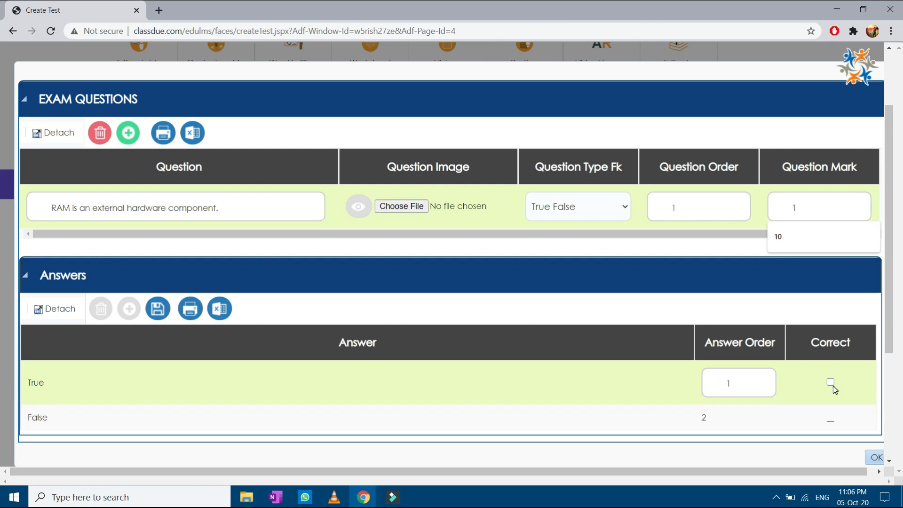
left_click(839, 420)
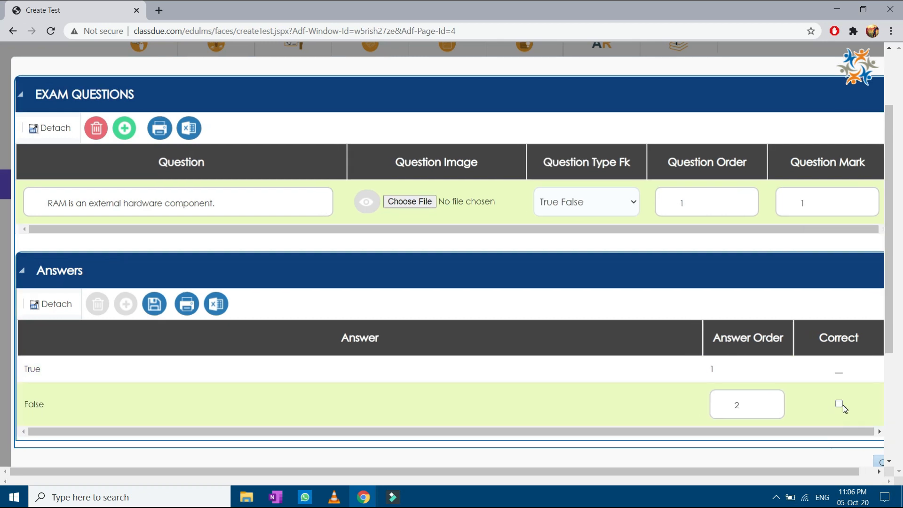
left_click(839, 404)
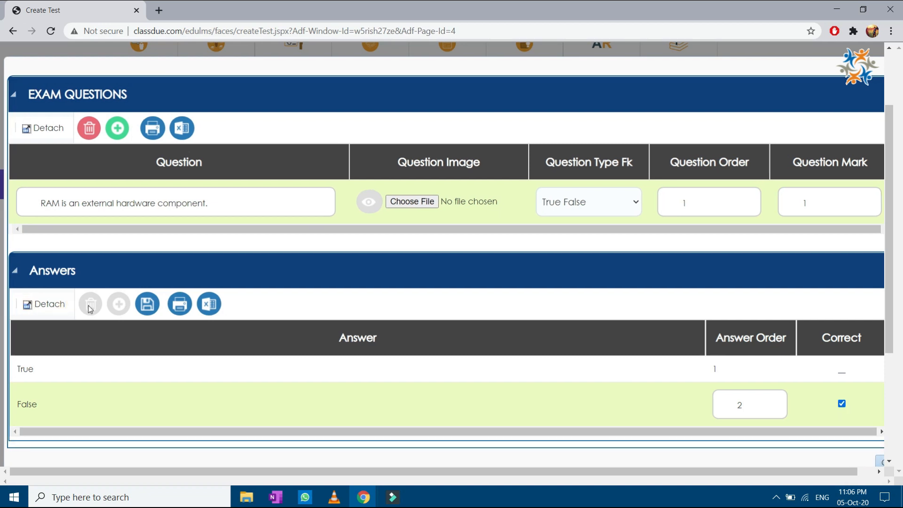
left_click(147, 304)
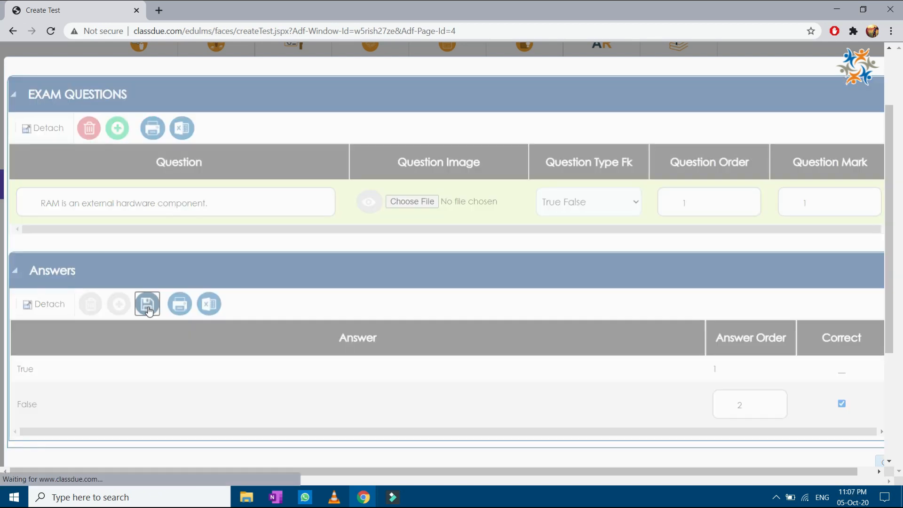
left_click(492, 171)
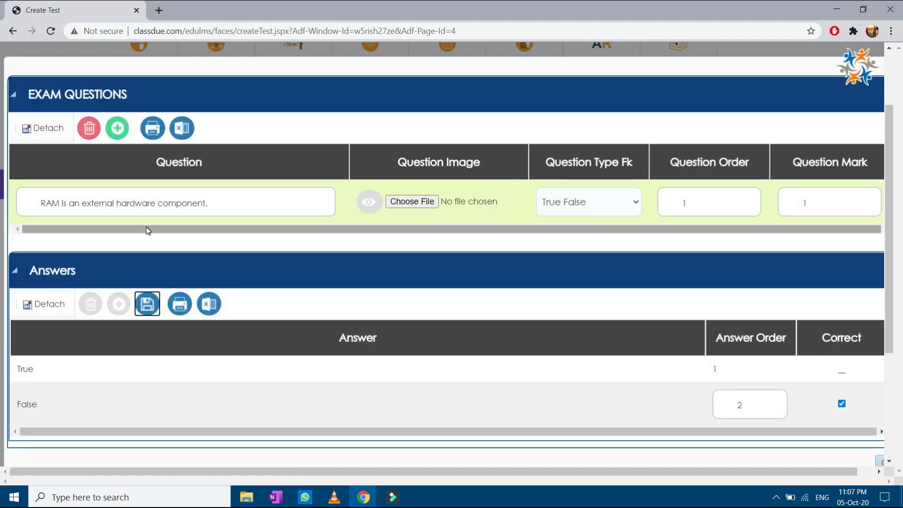
Step: Add question 2 'ROM stands for?' as a Single Choice question worth 1 mark
left_click(122, 130)
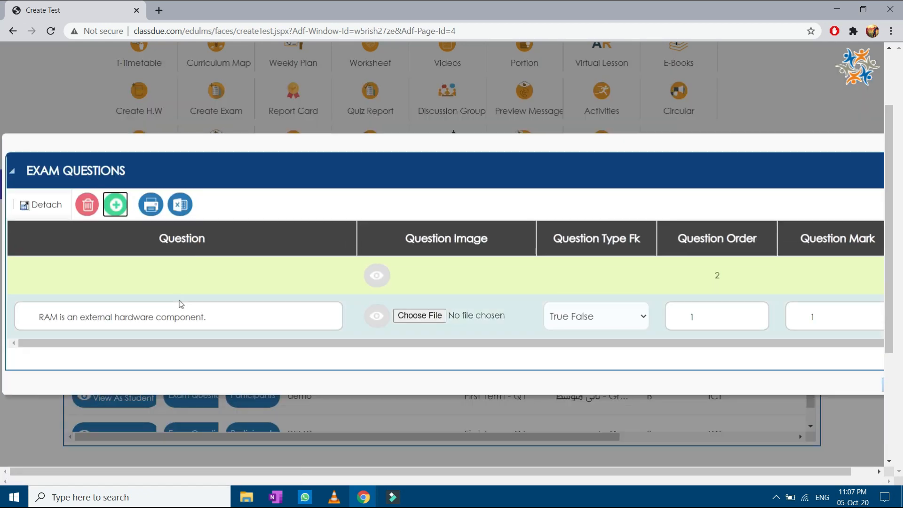
left_click(184, 279)
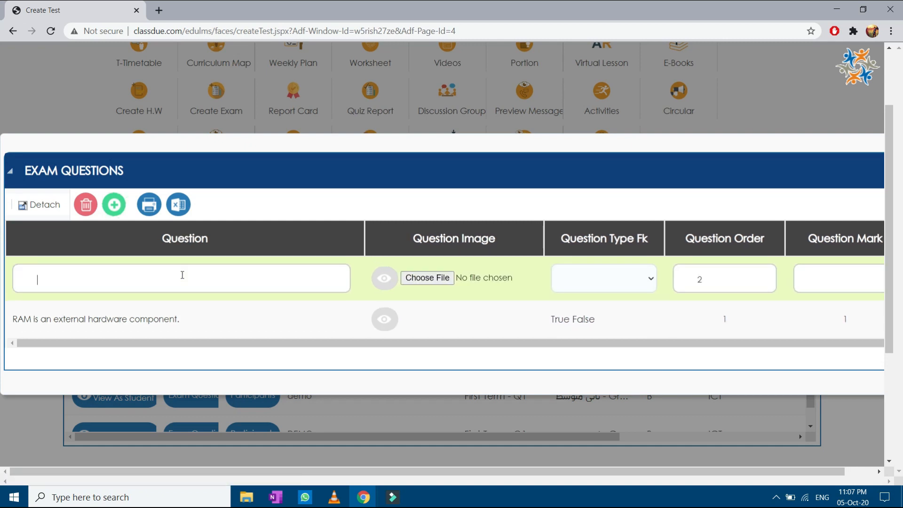
type("ROM stand")
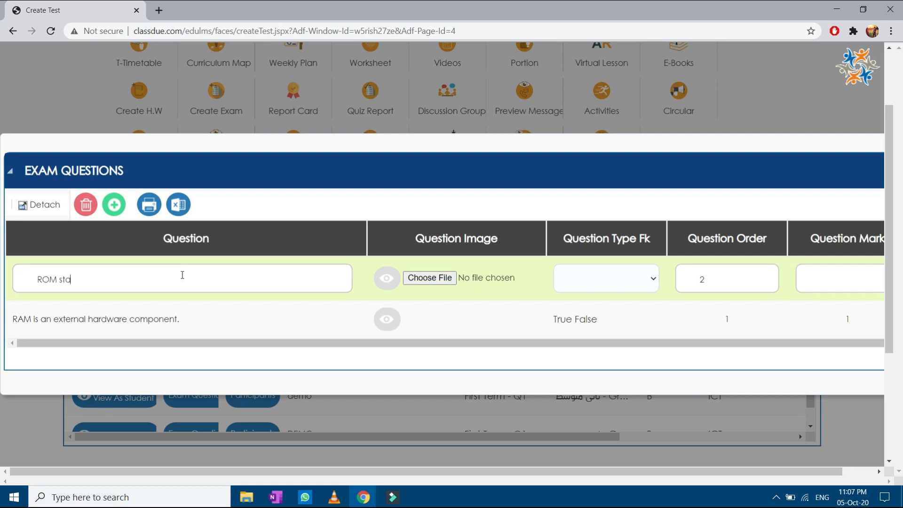
type("s for")
left_click(617, 279)
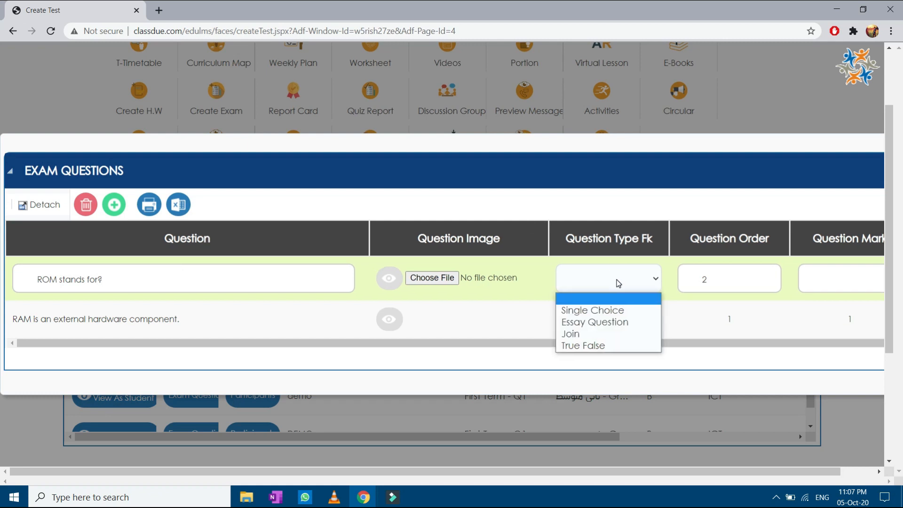
left_click(639, 312)
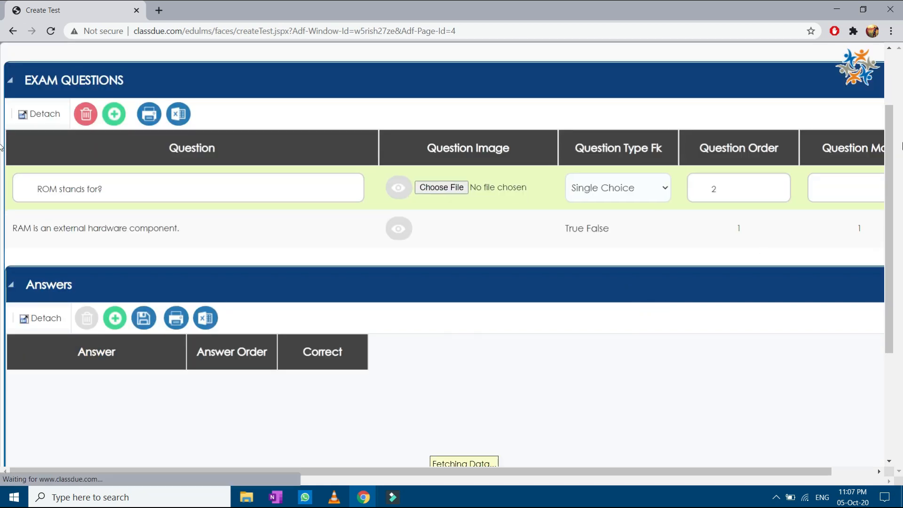
left_click(844, 193)
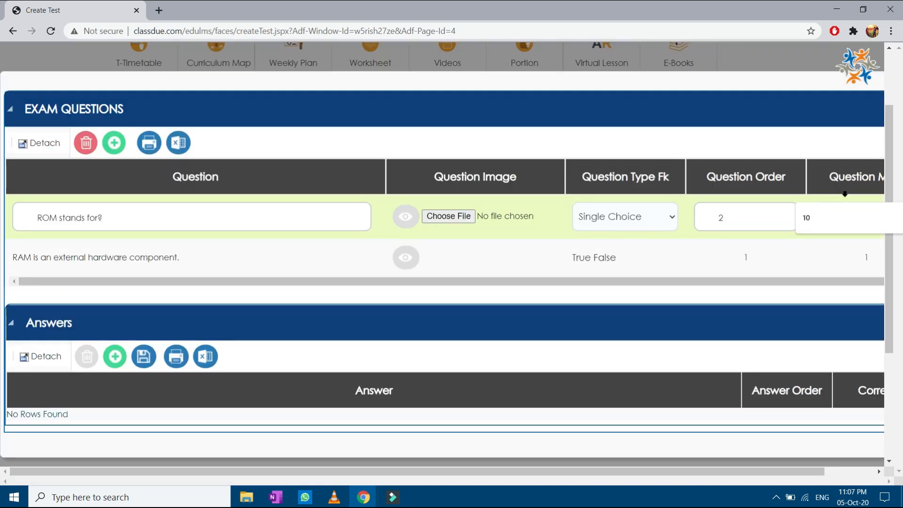
left_click(835, 165)
left_click(834, 223)
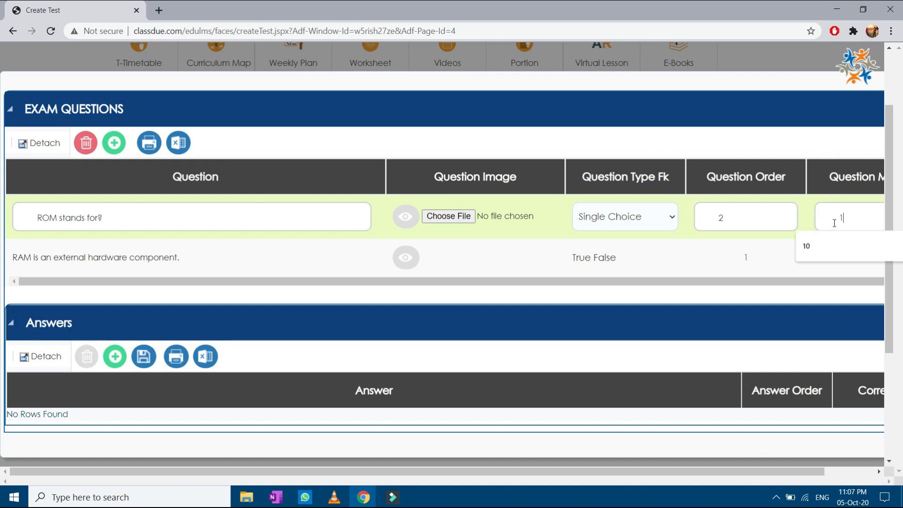
left_click(283, 337)
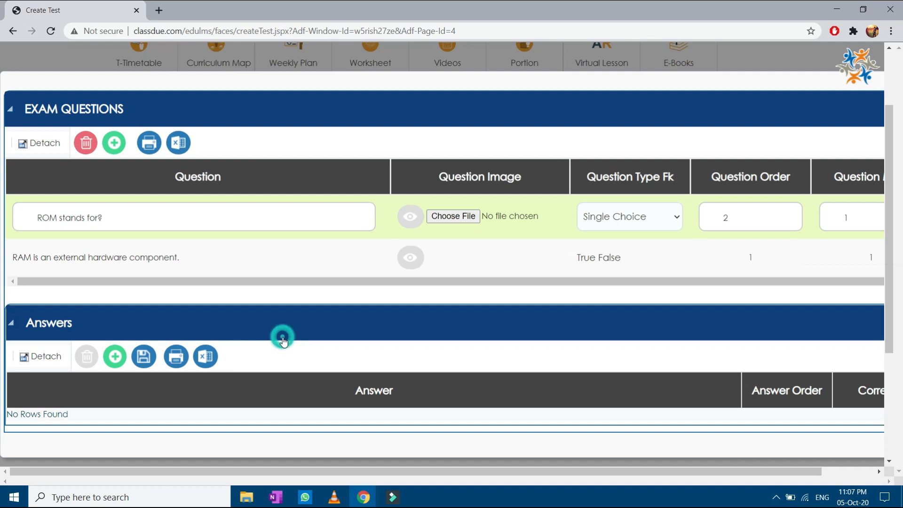
Step: Add the first two ROM answers: Read Only Memory and Random Only Memory
left_click(116, 360)
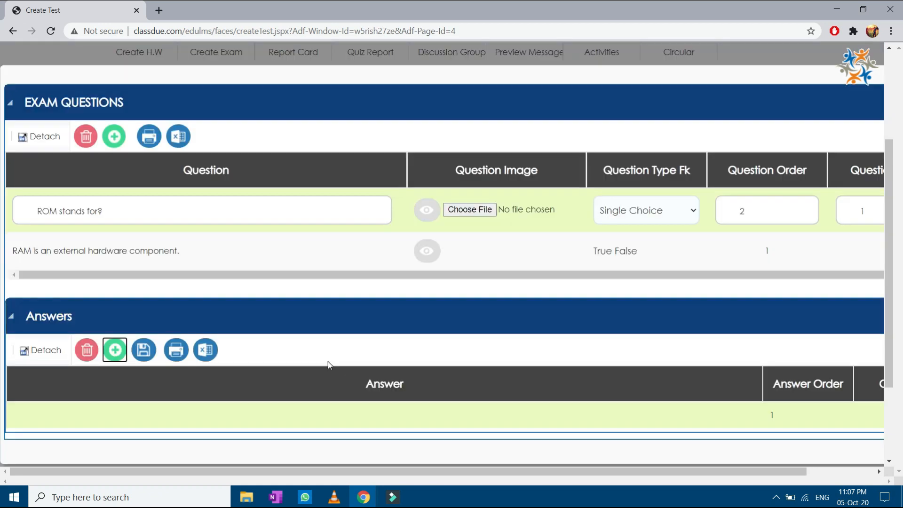
left_click(331, 416)
type("Read Only Memory")
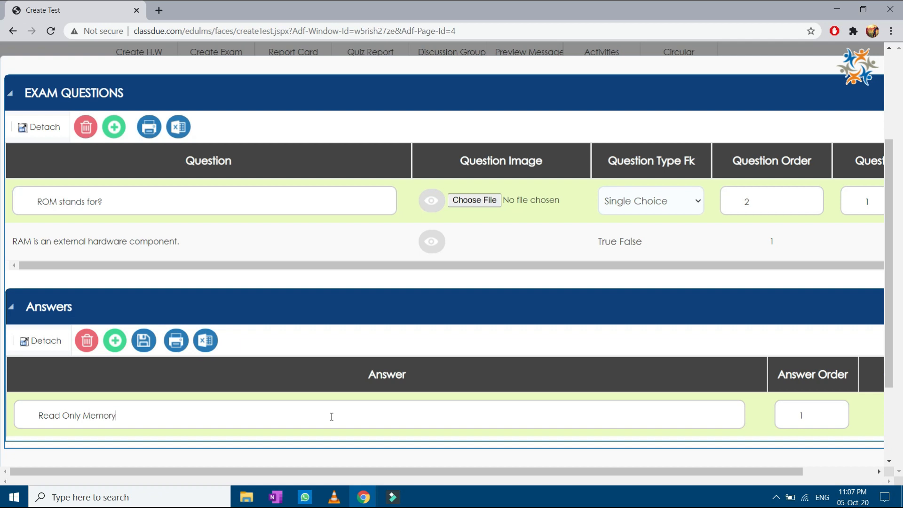
scroll(423, 367, "down", 1)
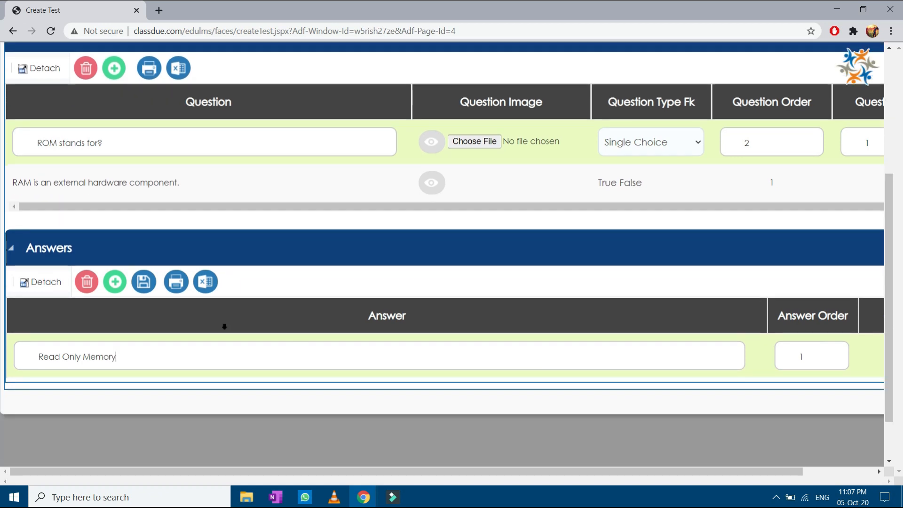
left_click(114, 282)
left_click(190, 395)
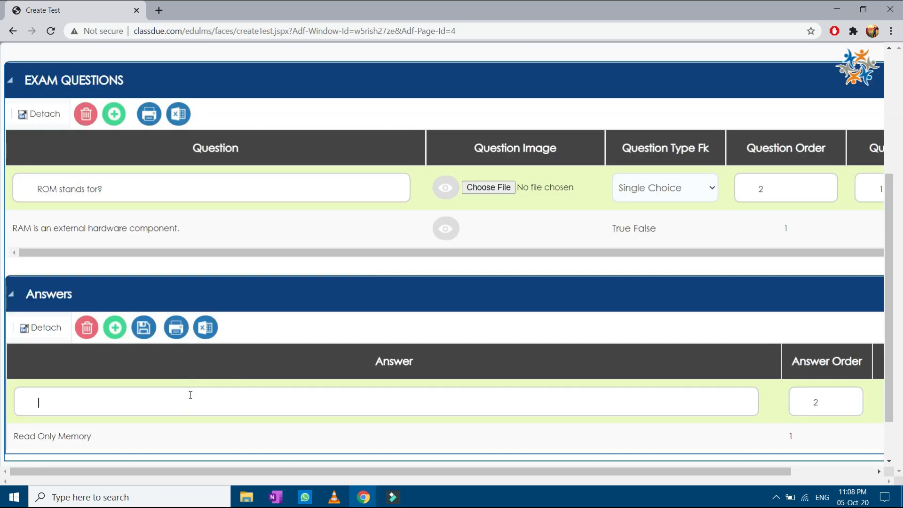
type("Random Only Memory")
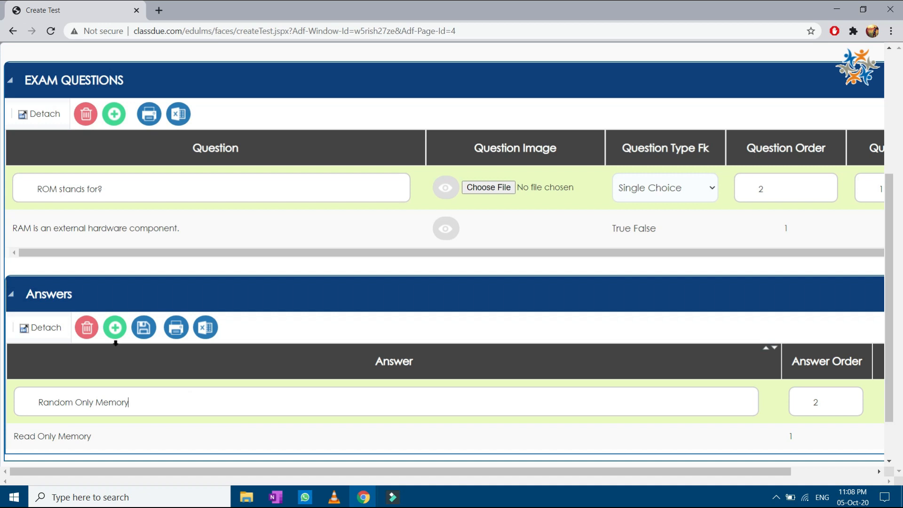
Step: Add the remaining answers: Read Once Memory and Random Once Memory
left_click(115, 330)
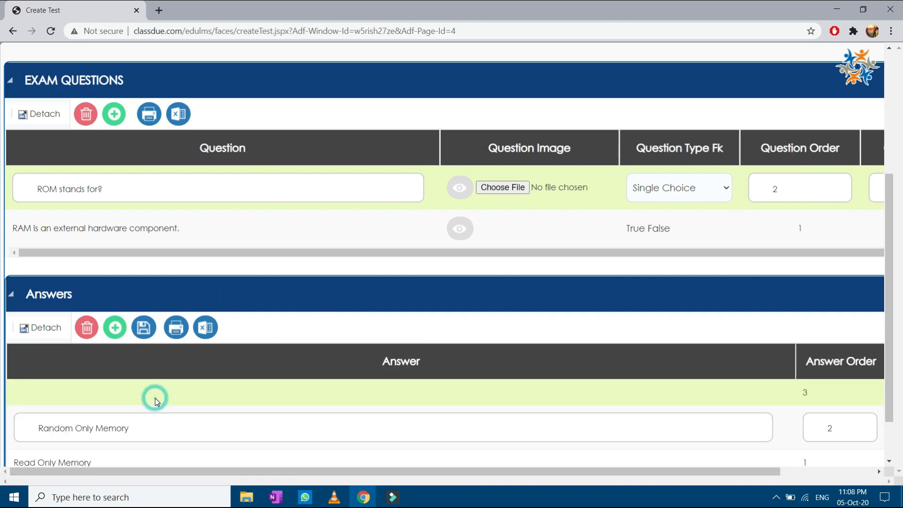
type("Read ONce")
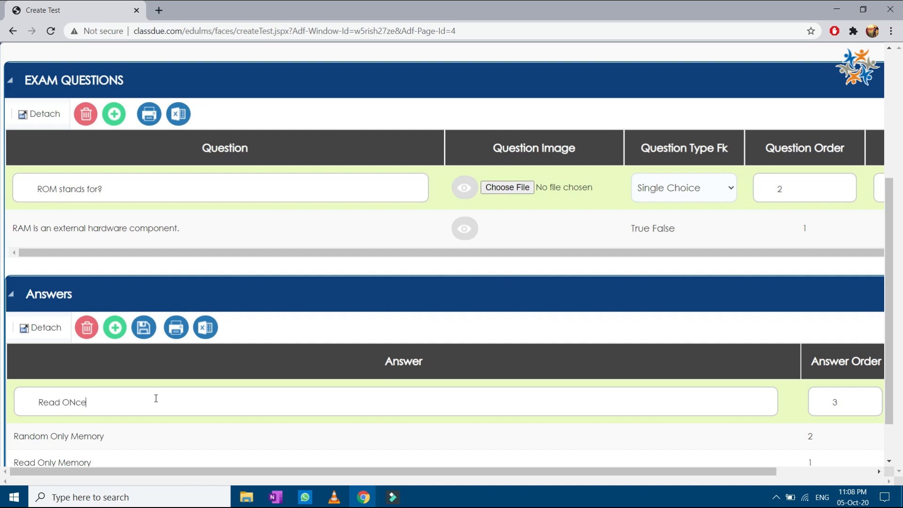
type("nce Memory")
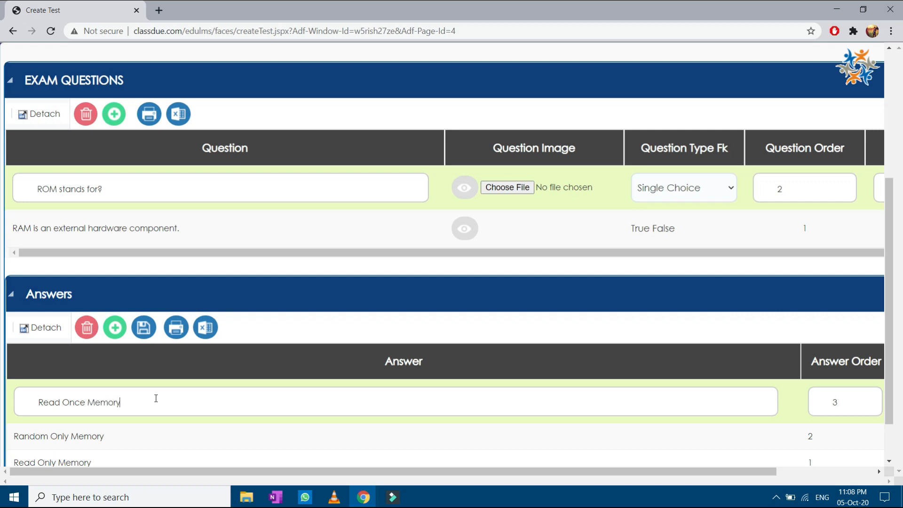
left_click(118, 335)
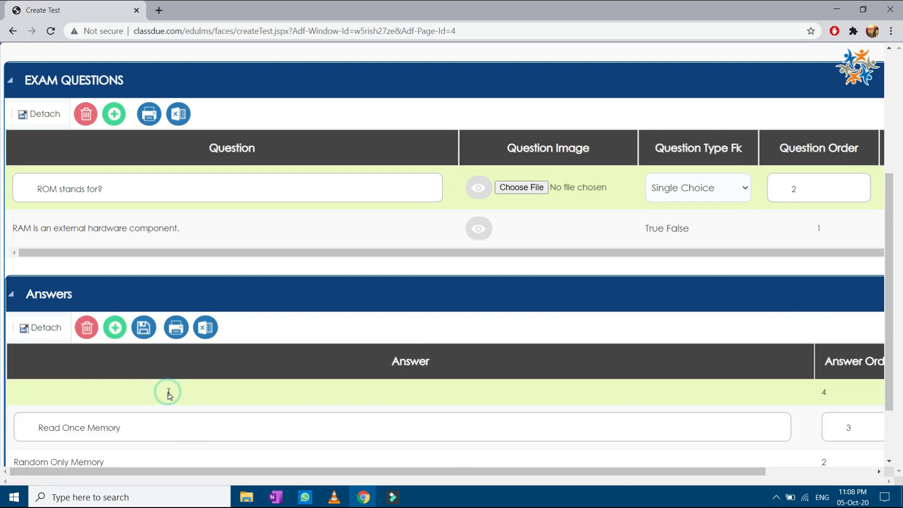
type("Ra")
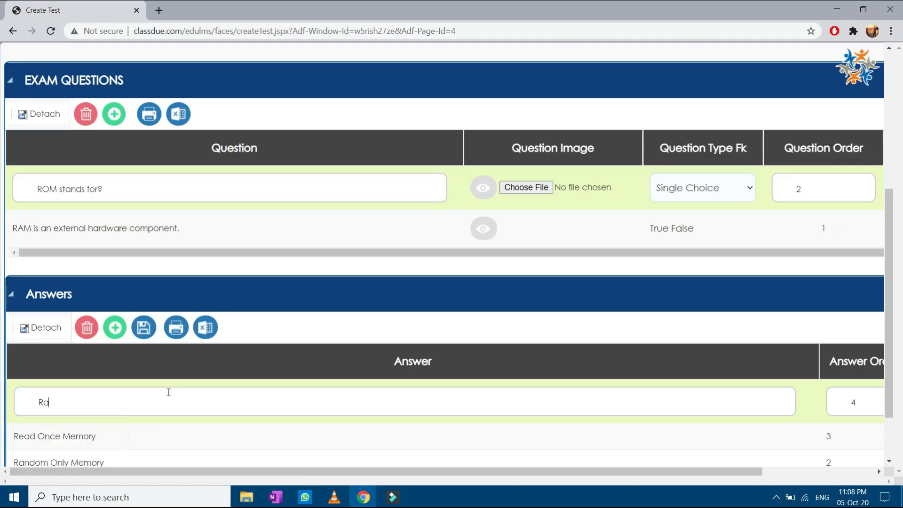
type("ndom Once Memory")
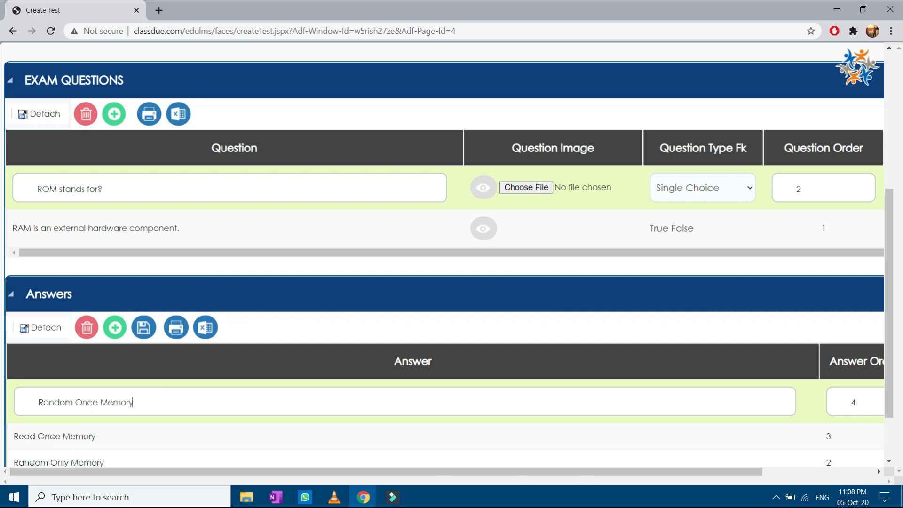
scroll(777, 413, "down", 2)
Step: Tick Read Only Memory as the correct ROM answer and save the answers
left_click_drag(733, 470, 752, 468)
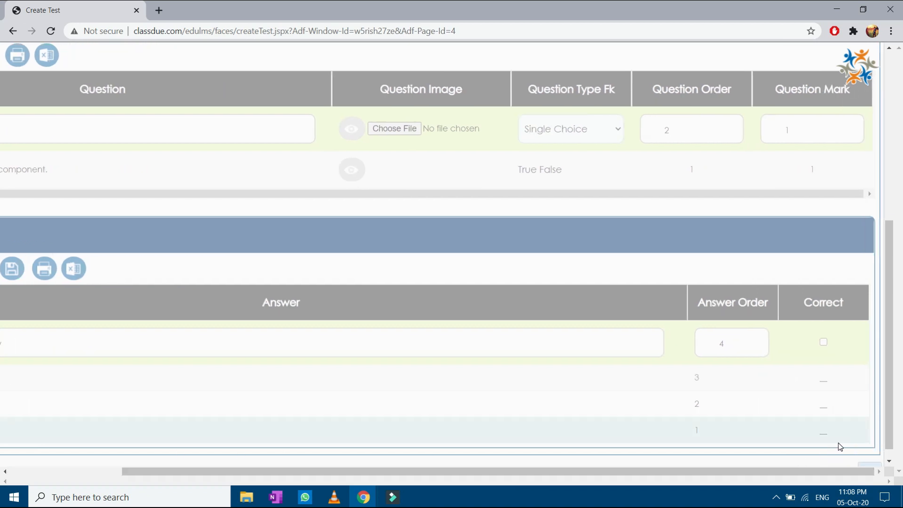
left_click(824, 408)
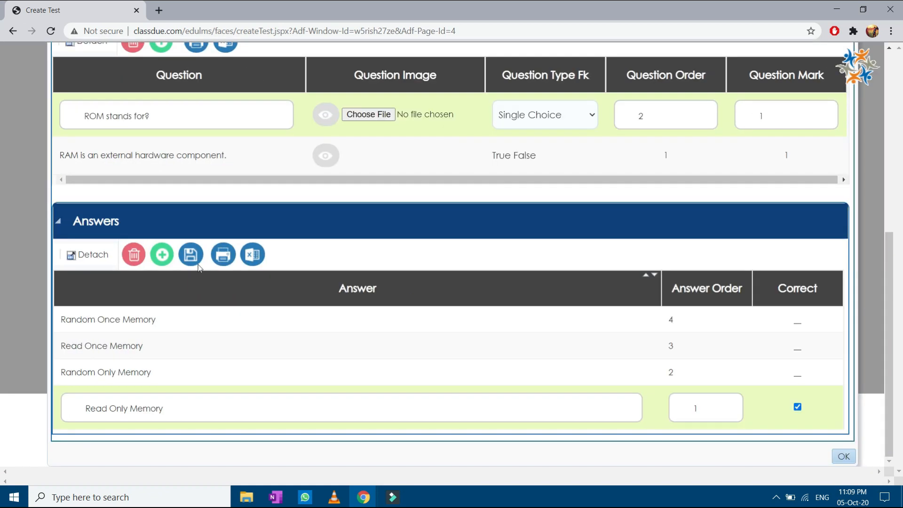
left_click(191, 255)
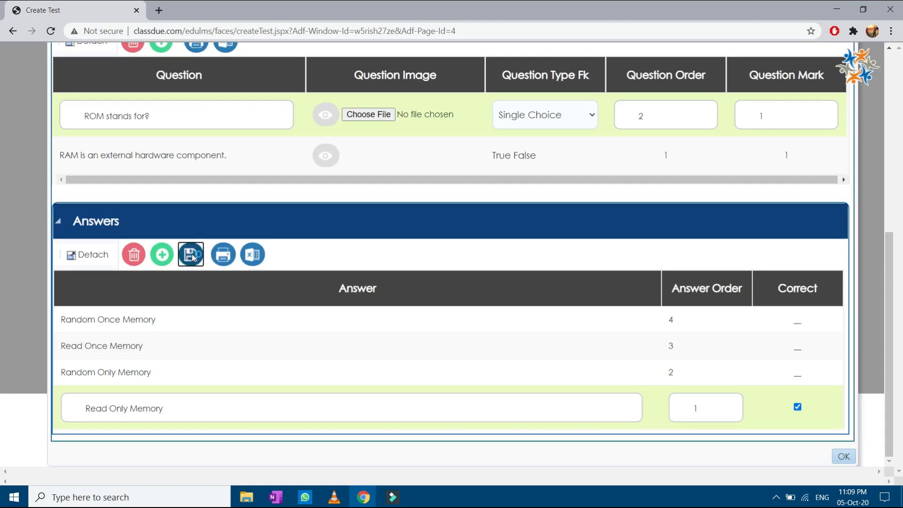
left_click(491, 171)
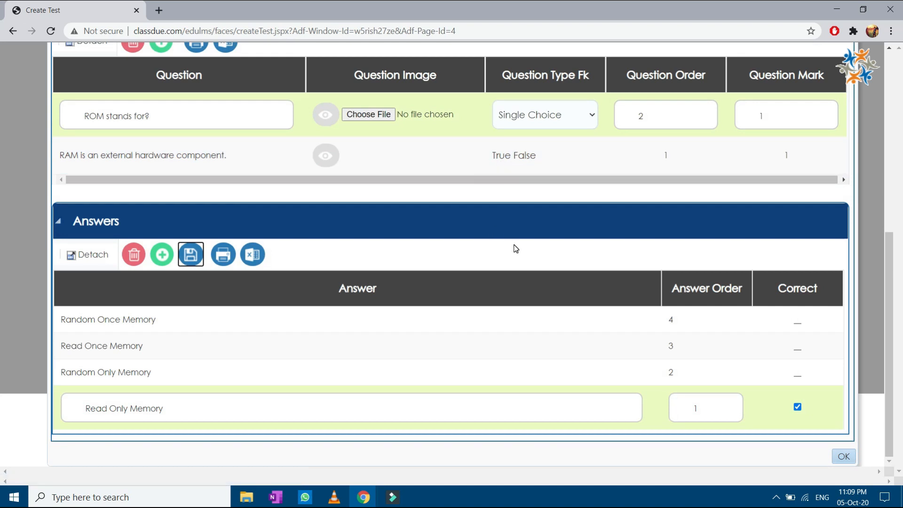
scroll(371, 255, "up", 1)
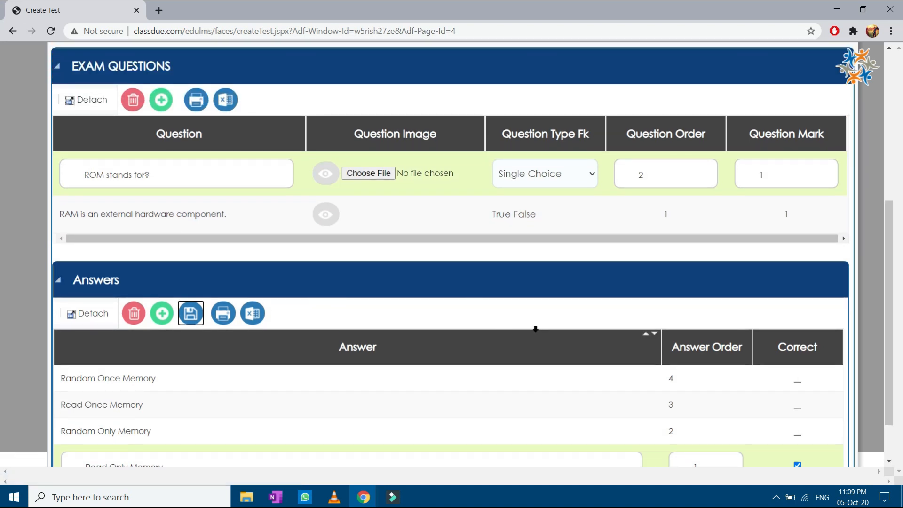
Step: Add question 3, 'What is a hardware?', as an Essay Question worth 2 marks
left_click(162, 103)
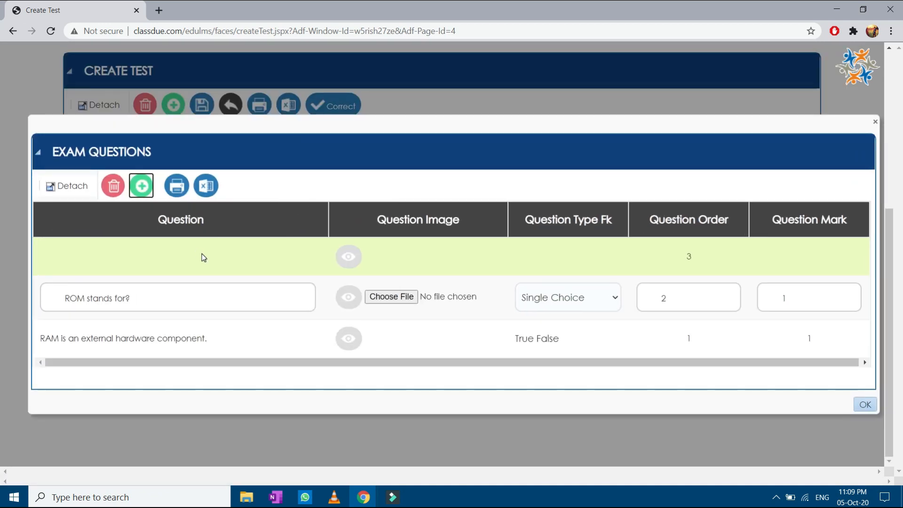
left_click(203, 257)
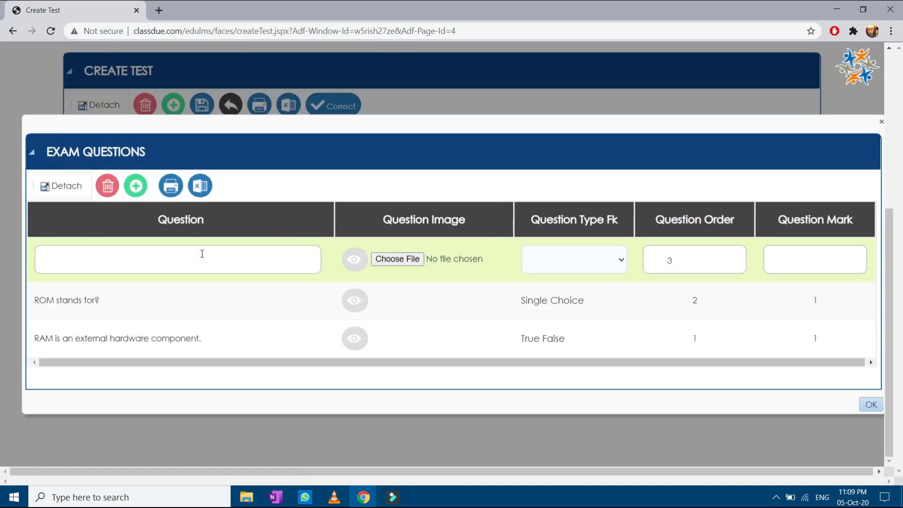
type("What is a hardware?")
left_click(604, 262)
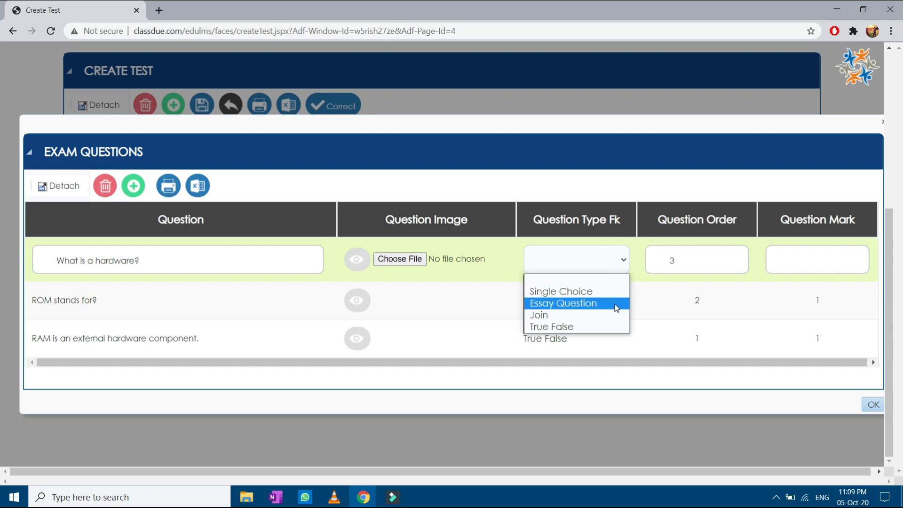
left_click(615, 306)
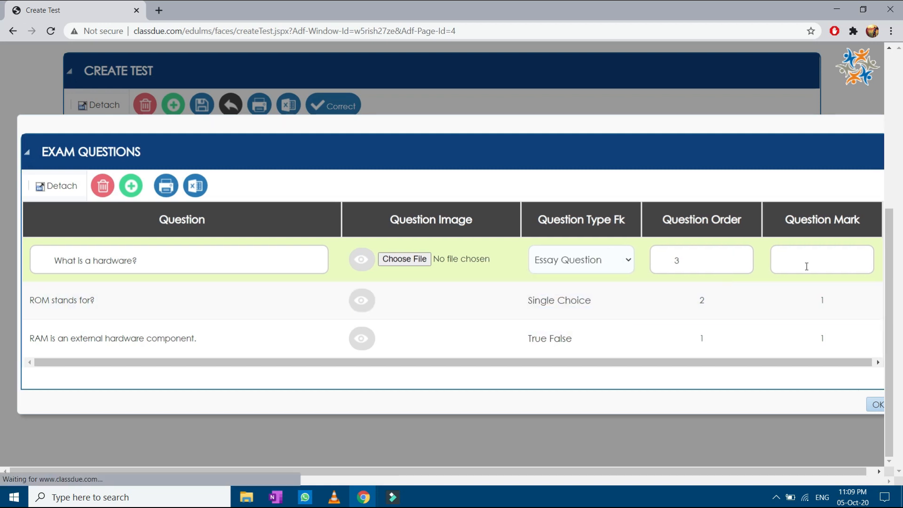
left_click(806, 266)
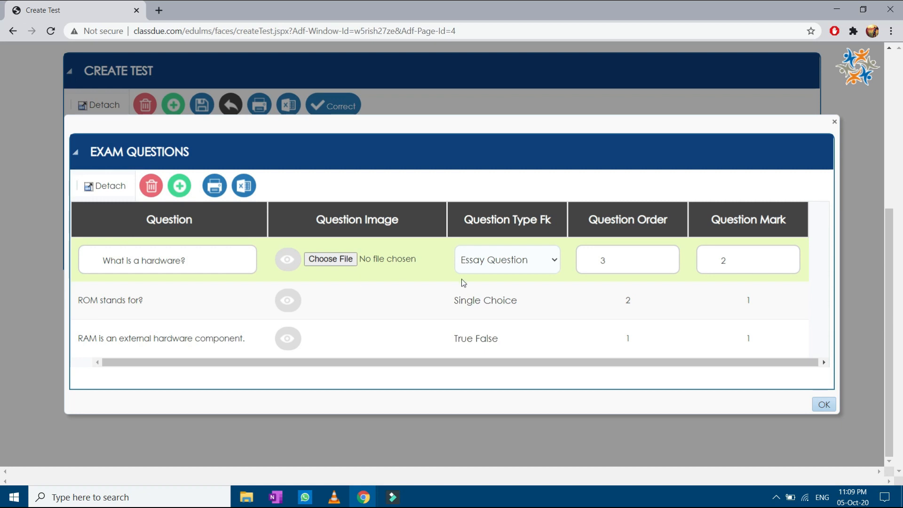
left_click(548, 269)
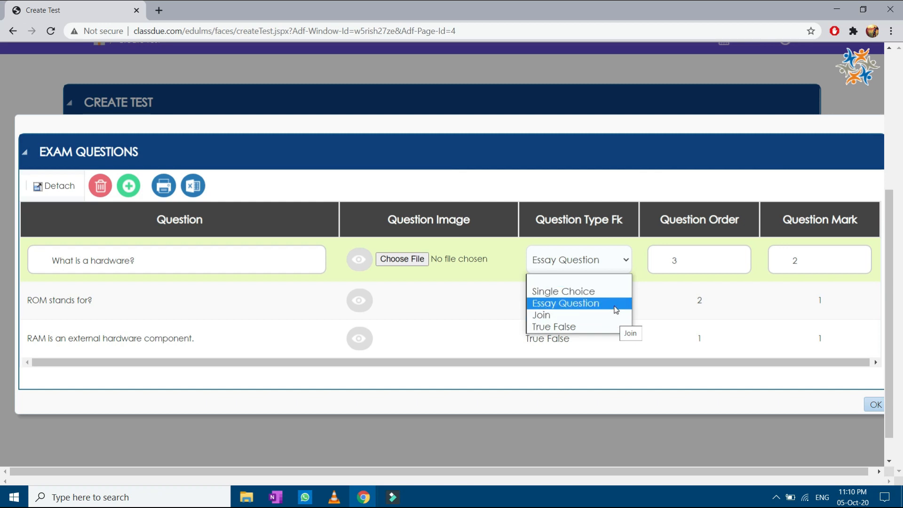
left_click(610, 303)
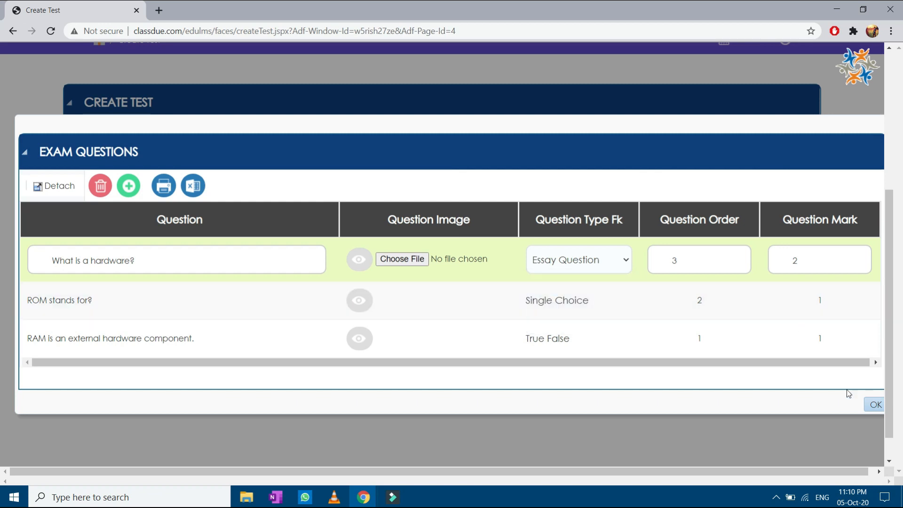
Step: Confirm the questions and save the Quiz 1 test
left_click(874, 404)
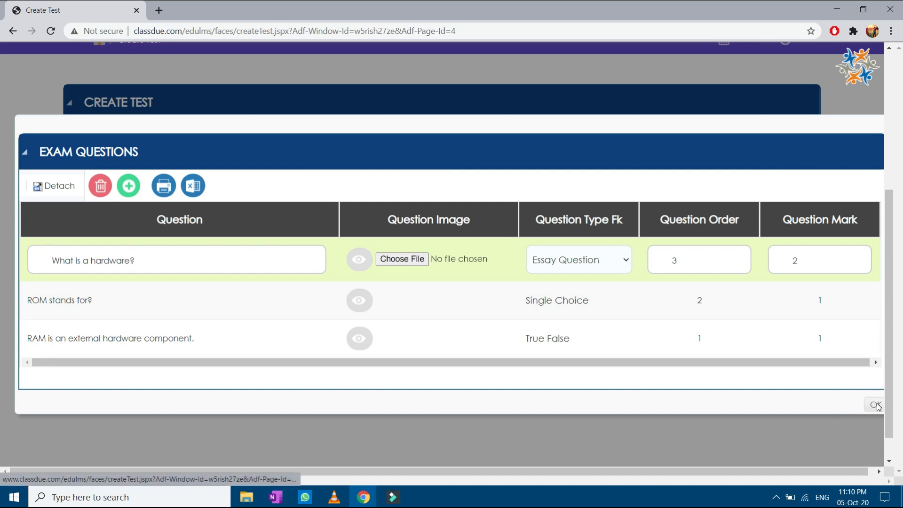
left_click(202, 137)
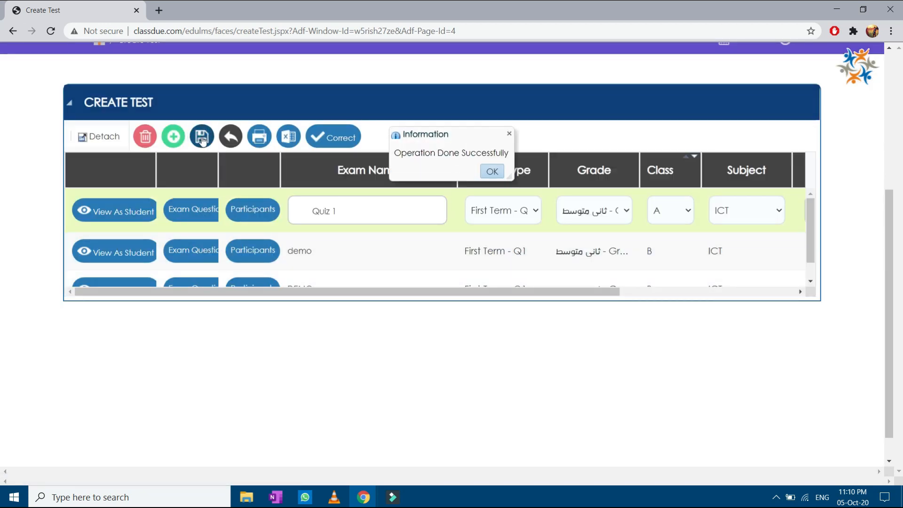
left_click(493, 172)
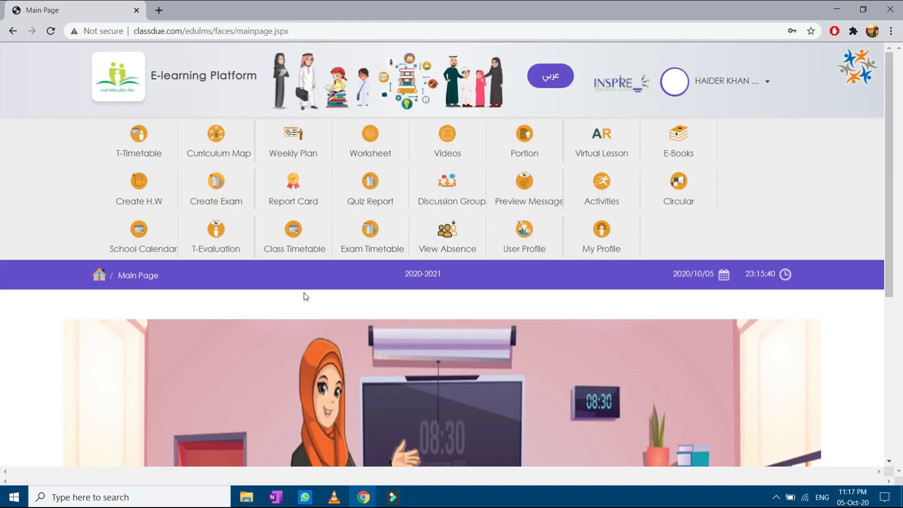
Step: From Create Exam, run the automatic correction on Quiz 1 and open its participants' answers
left_click(233, 188)
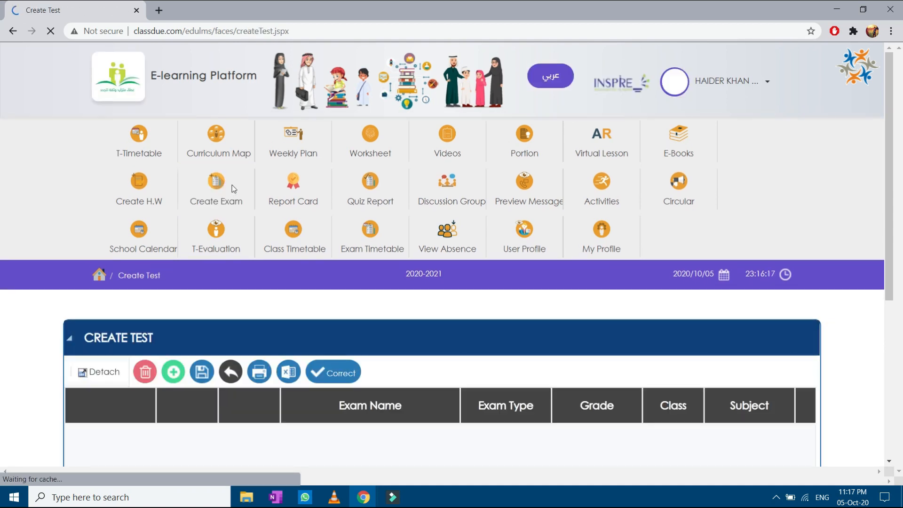
scroll(329, 339, "down", 2)
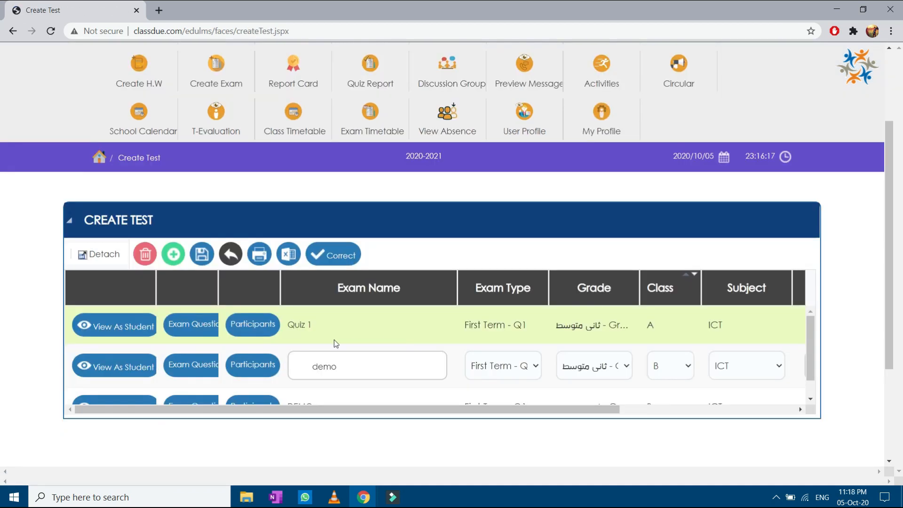
left_click(248, 325)
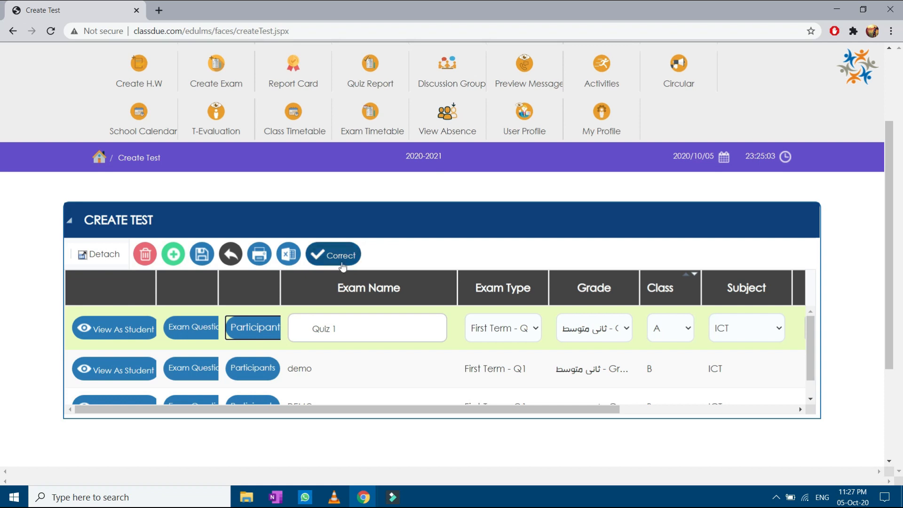
left_click(332, 257)
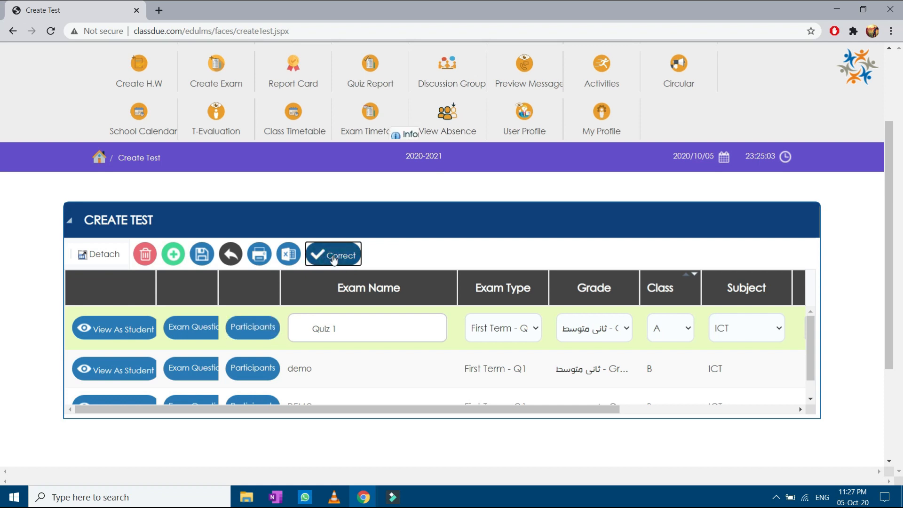
left_click(489, 172)
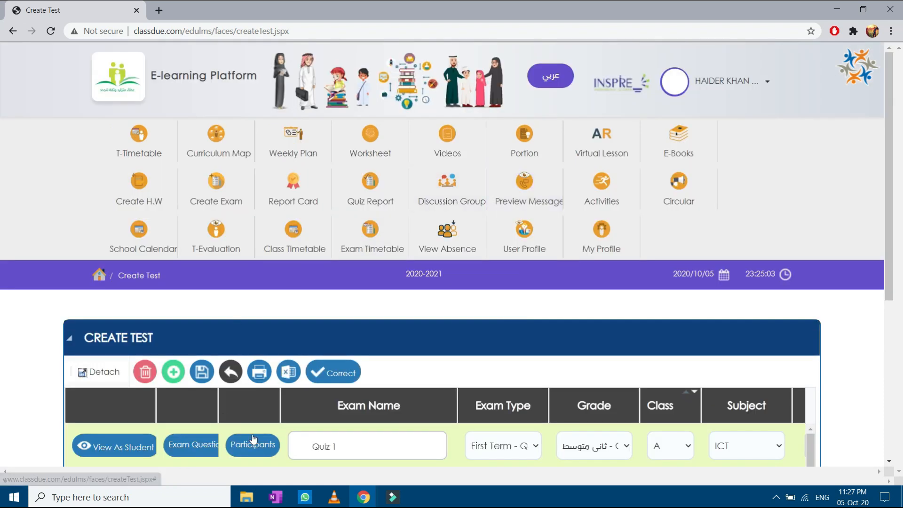
scroll(254, 438, "down", 3)
scroll(273, 360, "up", 2)
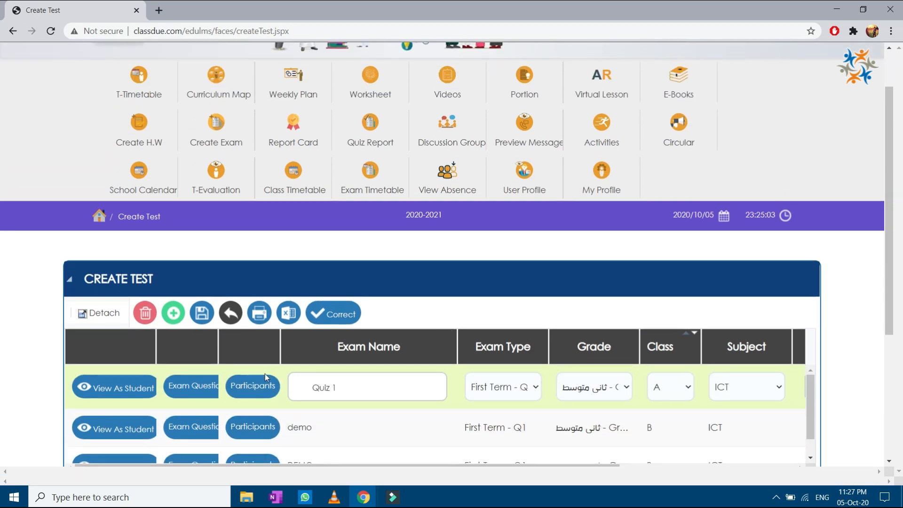
left_click(252, 388)
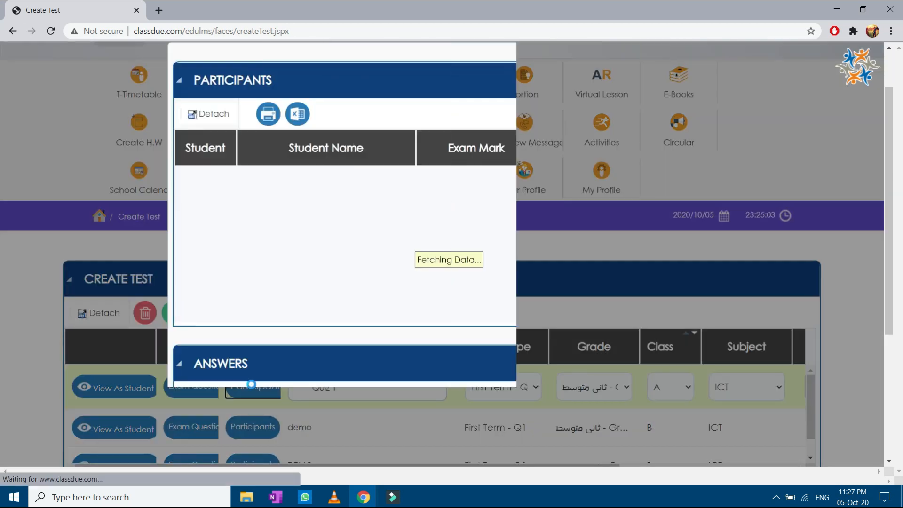